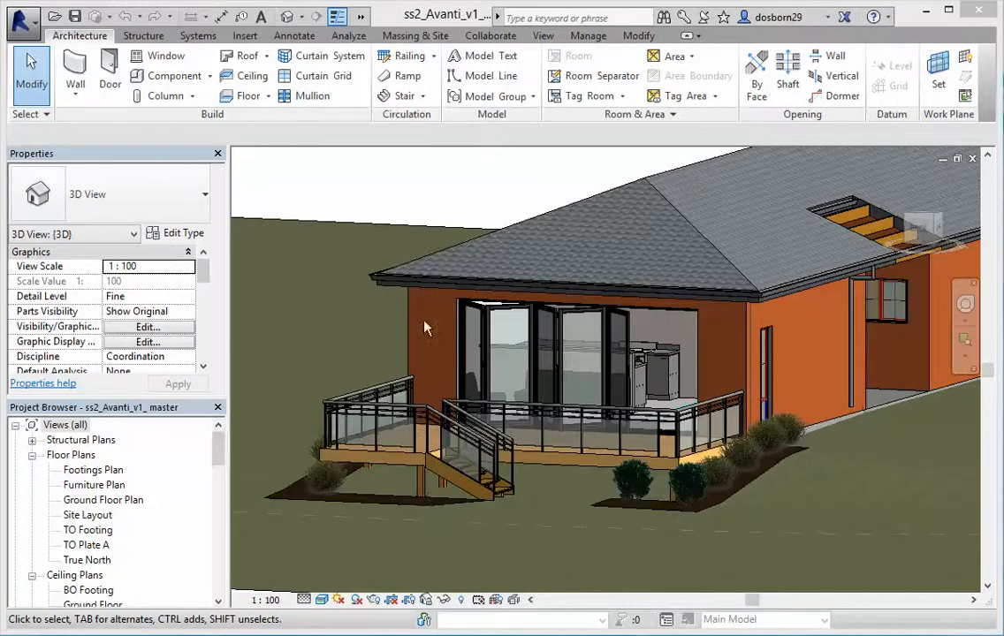
# Switch to the 3D view of the other open project, SS1_House
pyautogui.click(361, 17)
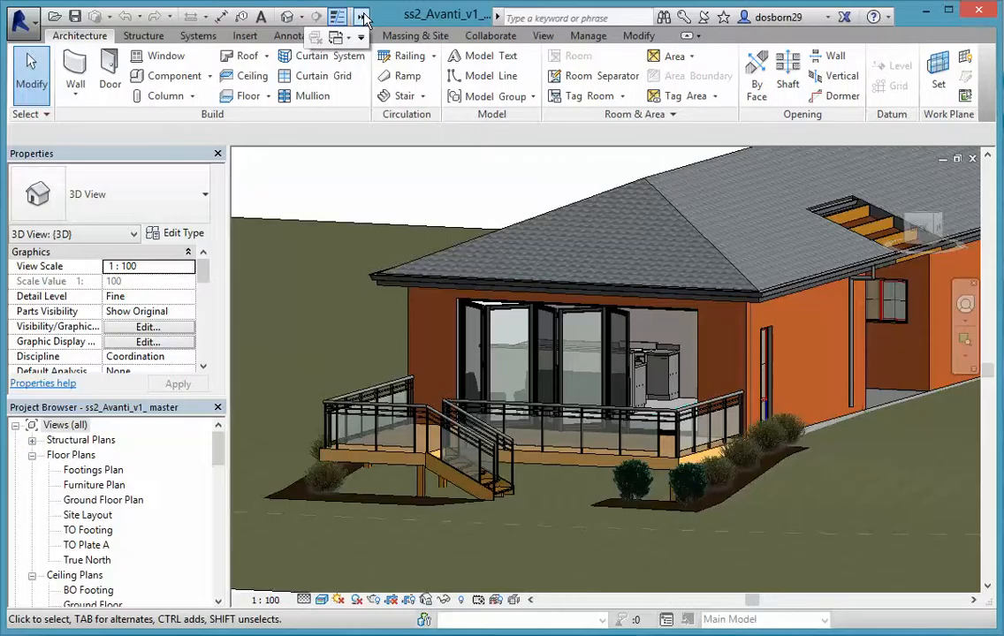
pyautogui.click(360, 38)
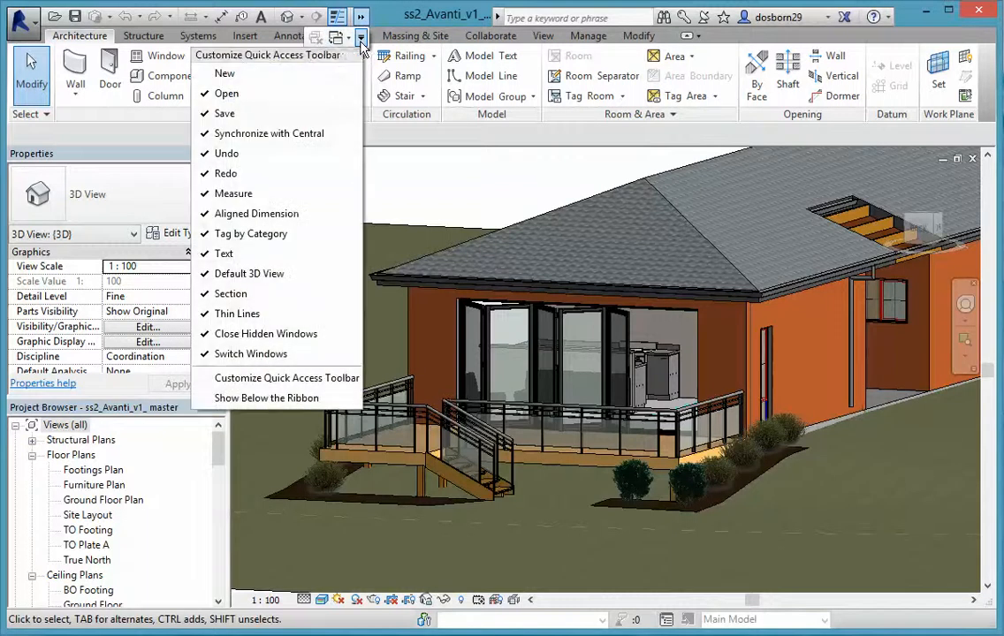
pyautogui.click(338, 37)
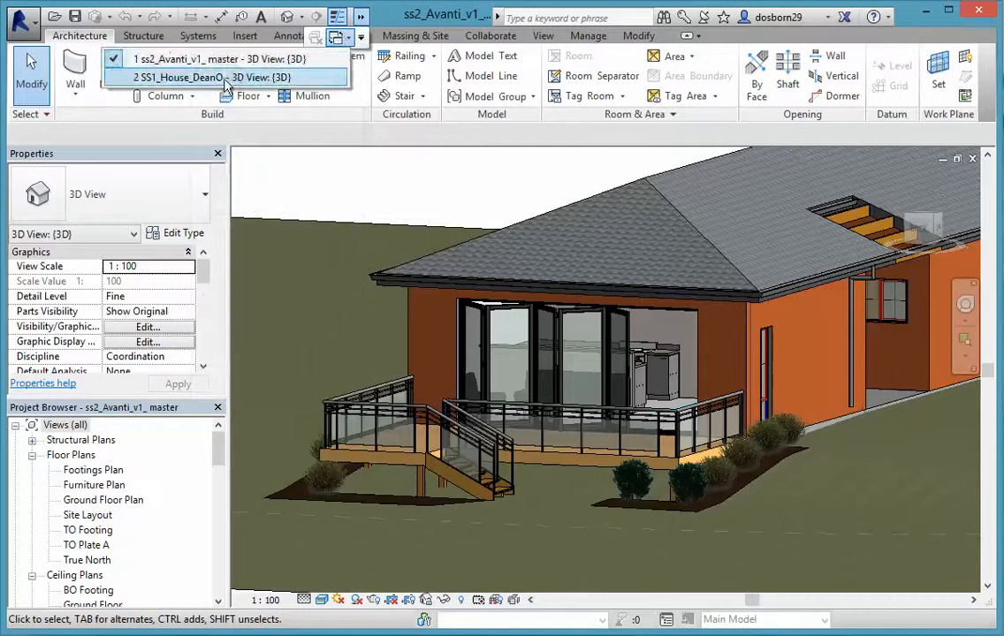
pyautogui.click(223, 86)
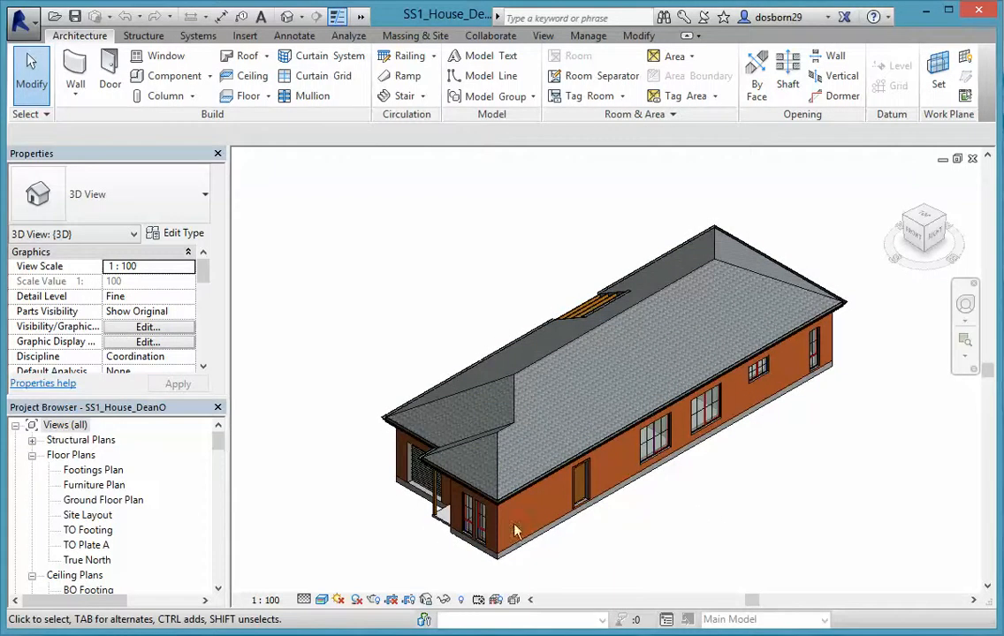
# Open the Ground Floor Plan and start a floor of type Decking Wood Finish outside the bifold doors
pyautogui.click(90, 500)
pyautogui.doubleClick(91, 500)
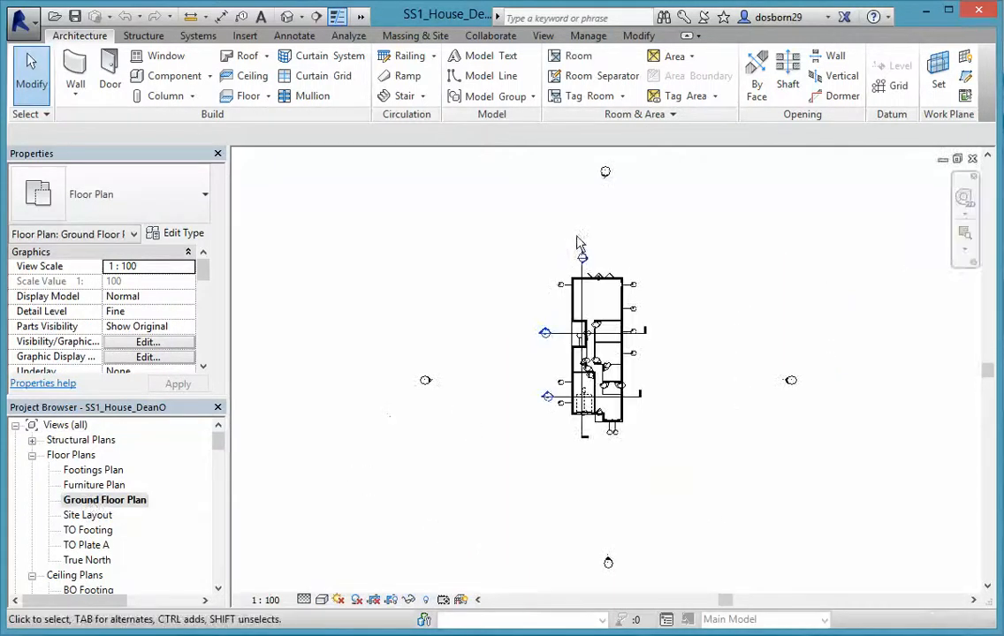
pyautogui.scroll(5, 599, 244)
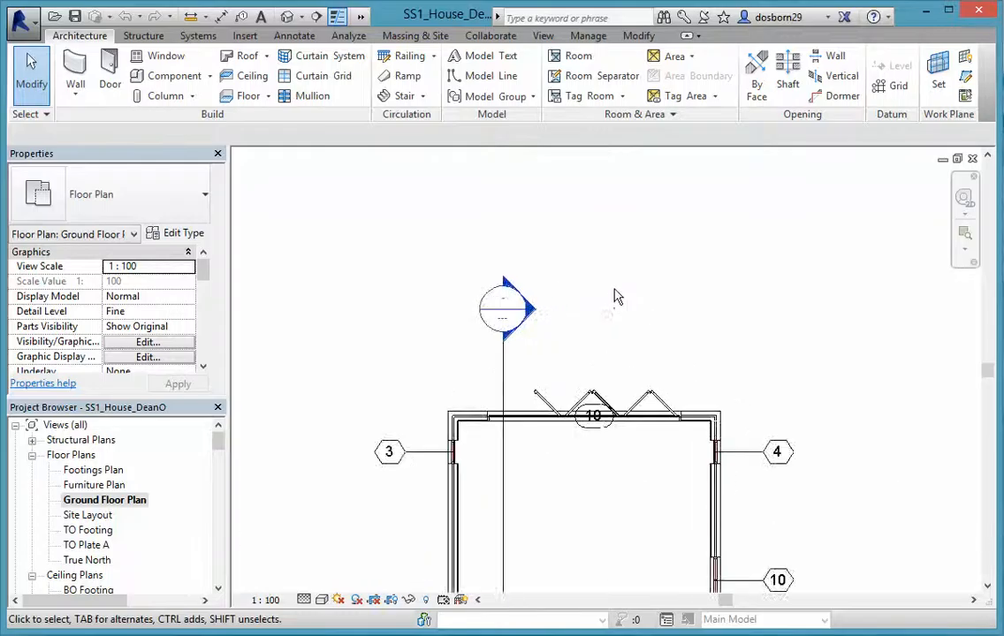
pyautogui.moveTo(611, 302); pyautogui.dragTo(636, 396, button='middle')
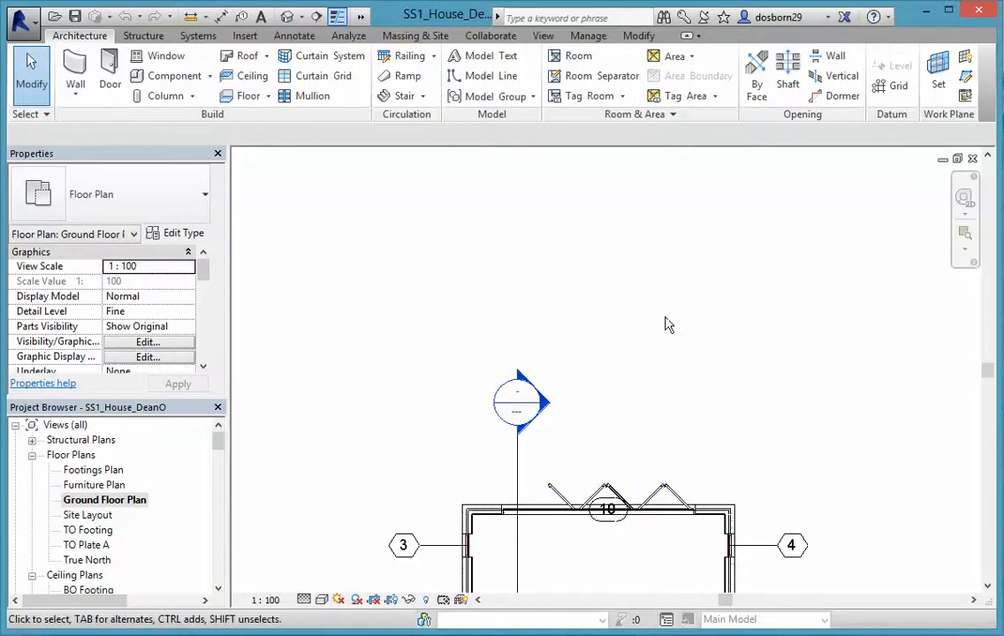
pyautogui.click(246, 98)
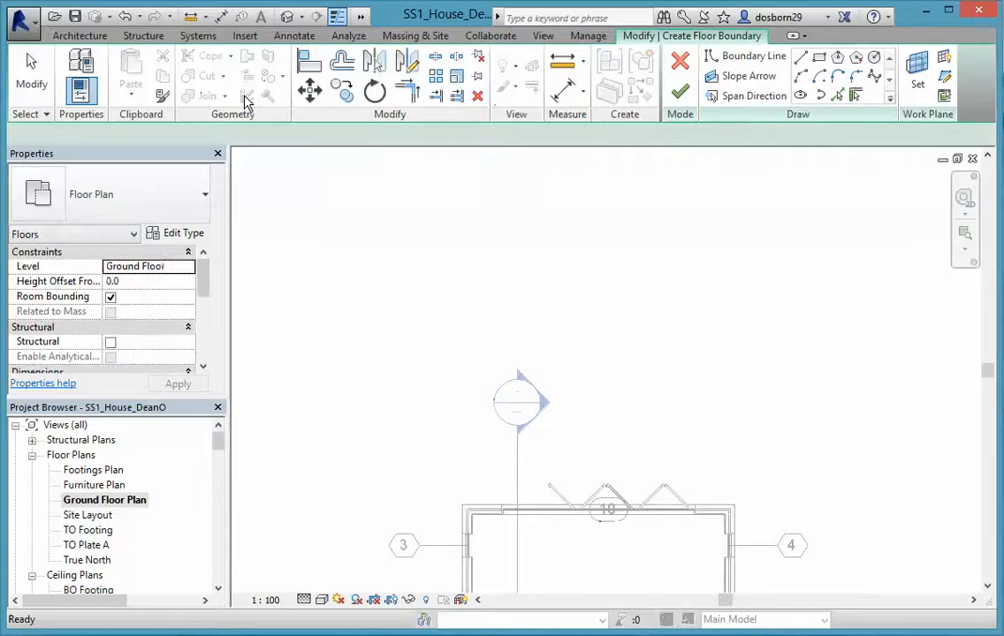
pyautogui.click(202, 184)
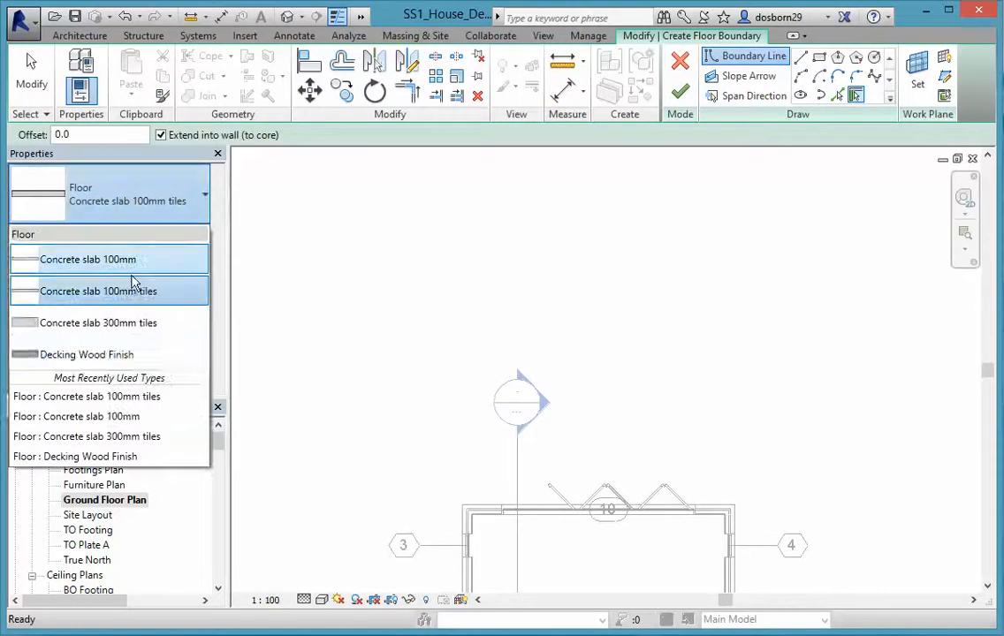
pyautogui.click(110, 355)
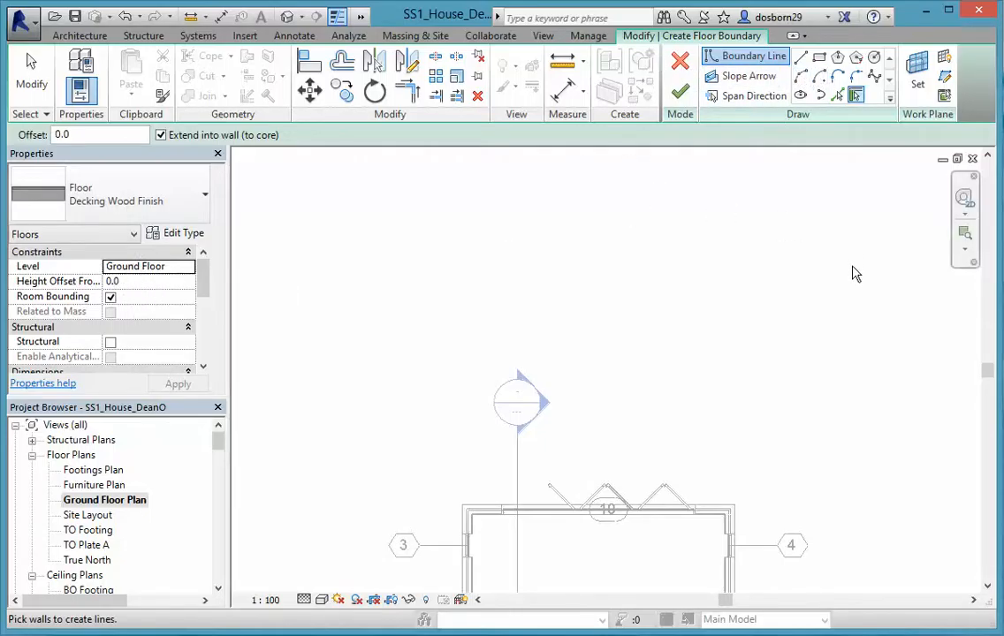
# Sketch straight deck boundary lines from the house's upper-left outer corner: 3500 mm perpendicular to the rear wall, 4800 mm parallel to it
pyautogui.click(798, 58)
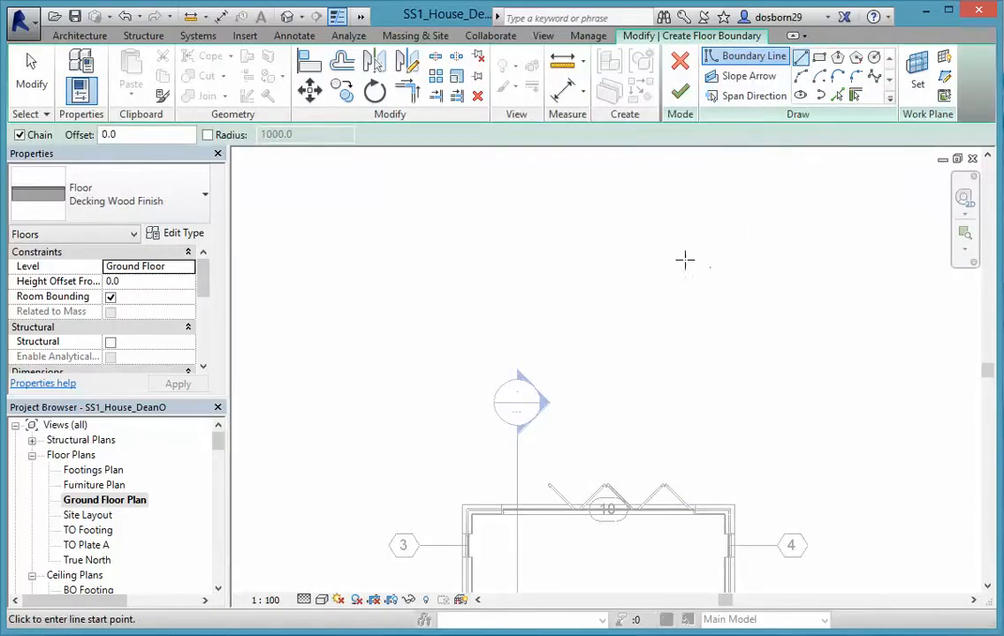
pyautogui.click(460, 505)
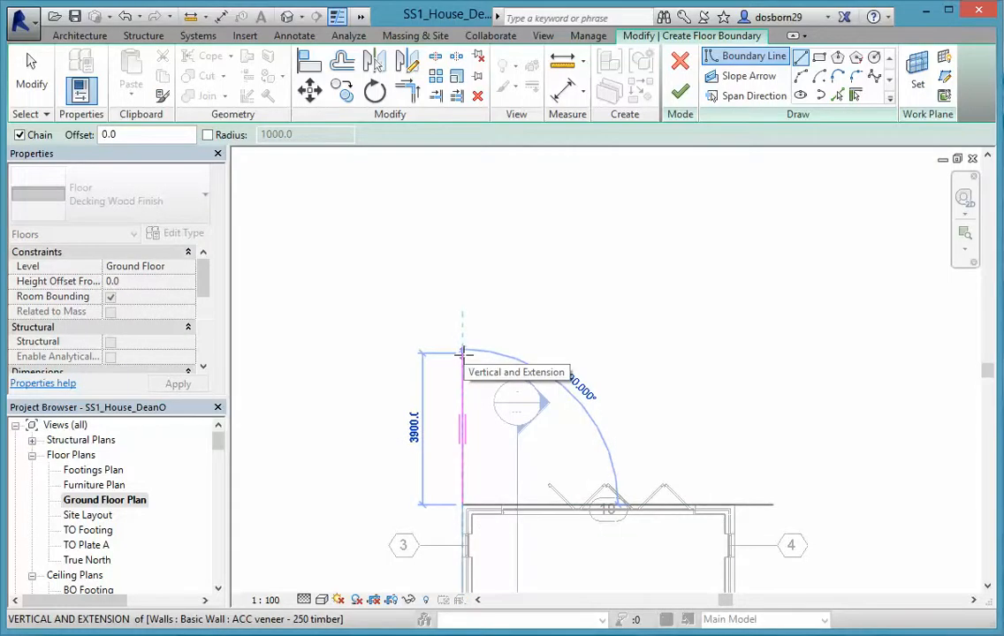
pyautogui.write('3500')
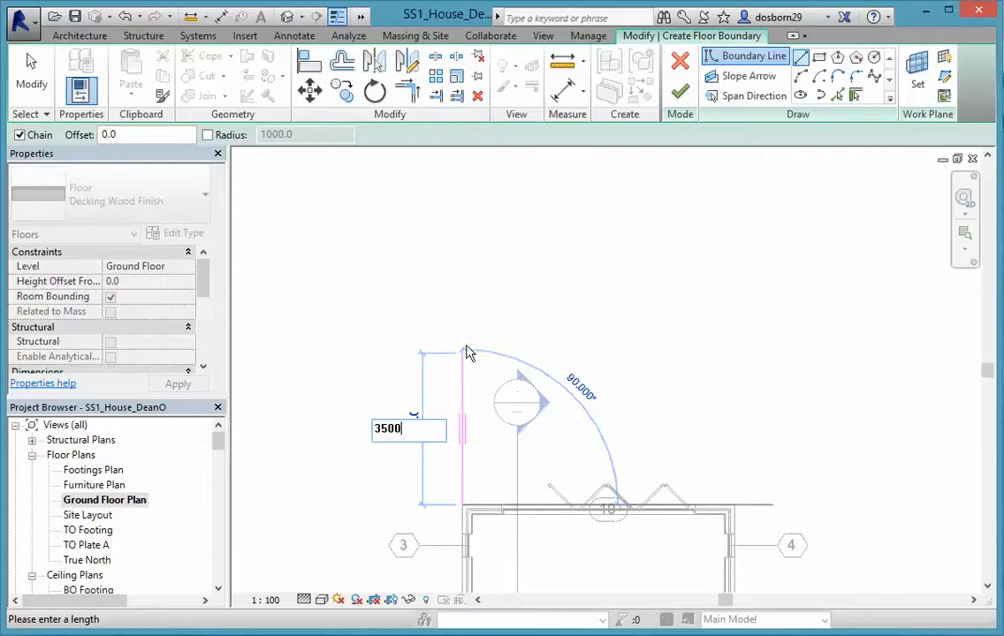
pyautogui.press('Return')
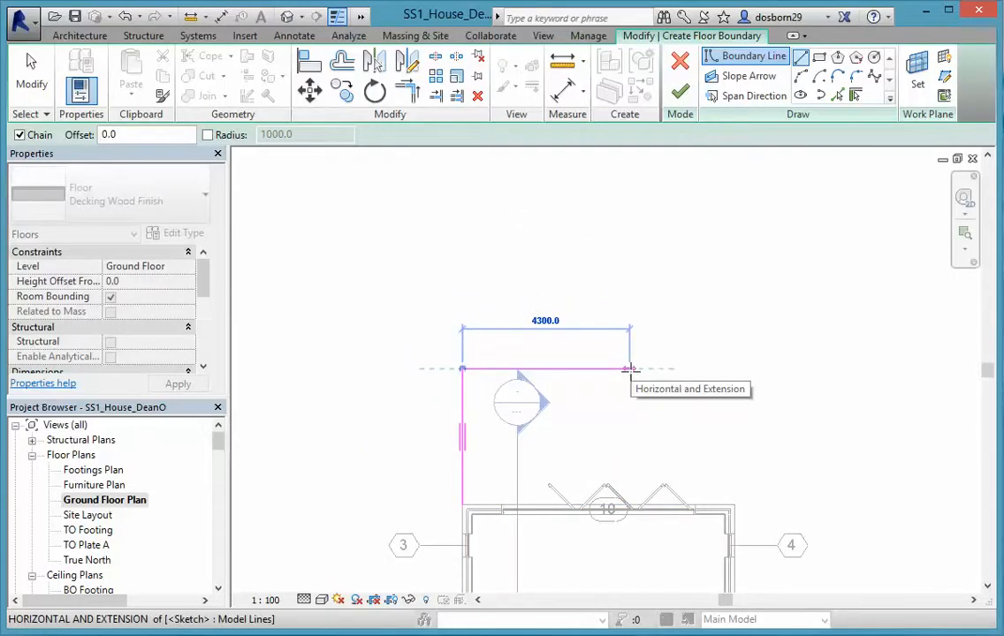
pyautogui.write('4800')
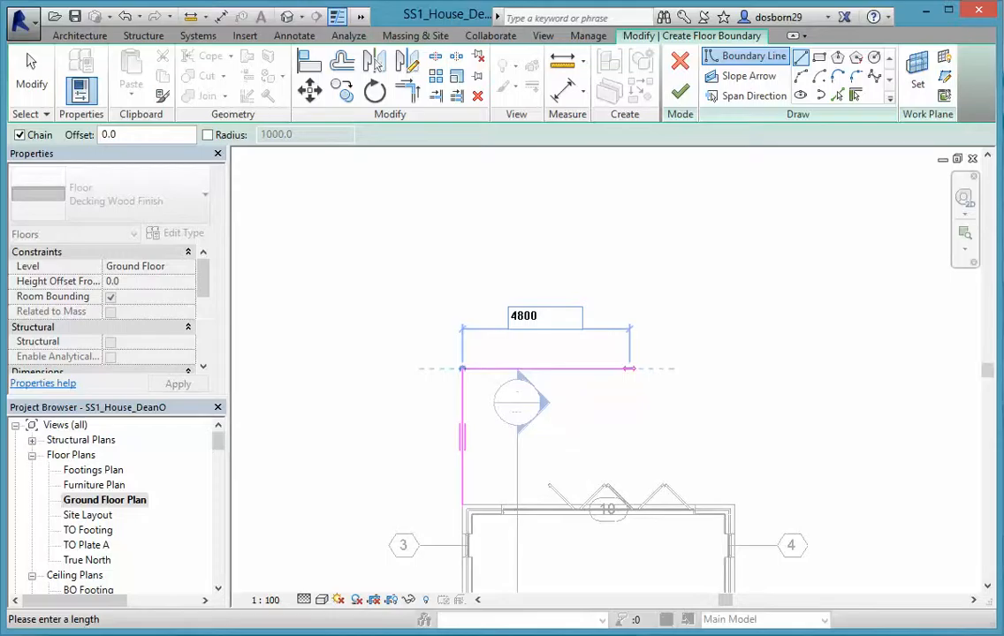
pyautogui.press('Return')
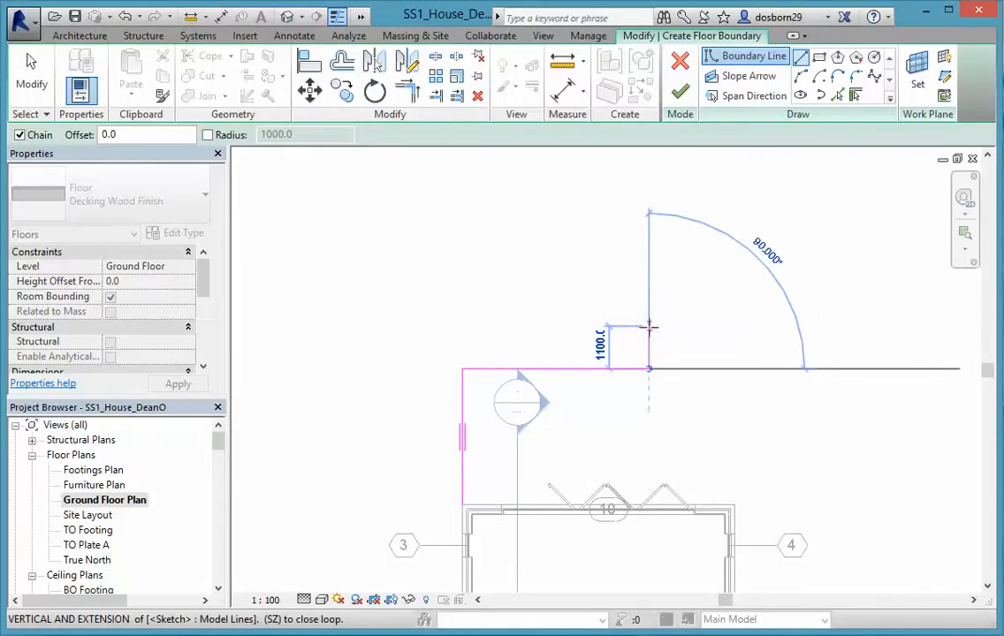
# Step the deck boundary out about 1100 mm, extend it to the opposite wall line, close it along the house, and finish the floor
pyautogui.click(650, 327)
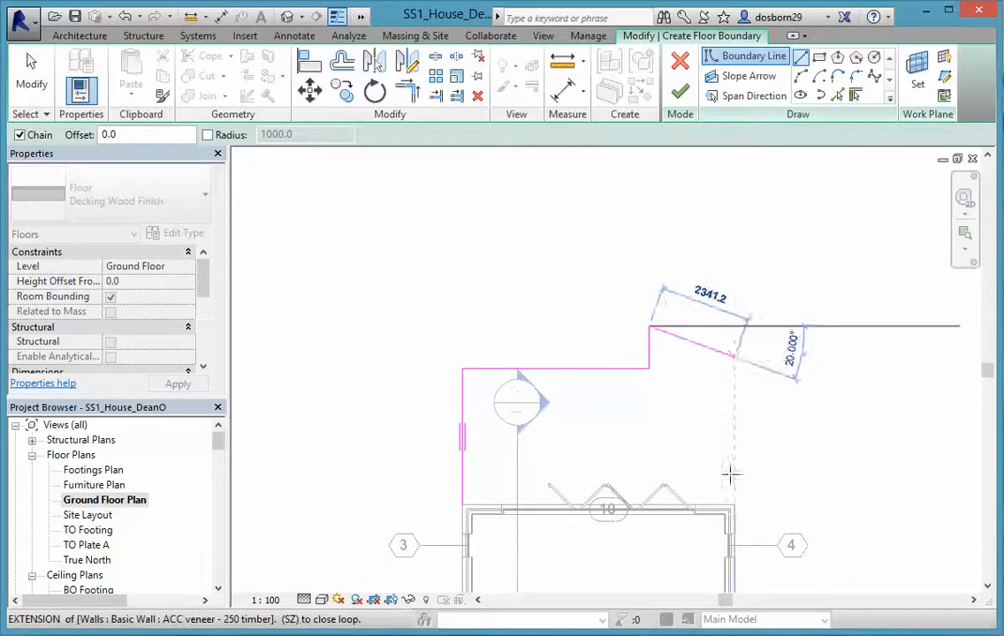
pyautogui.click(733, 326)
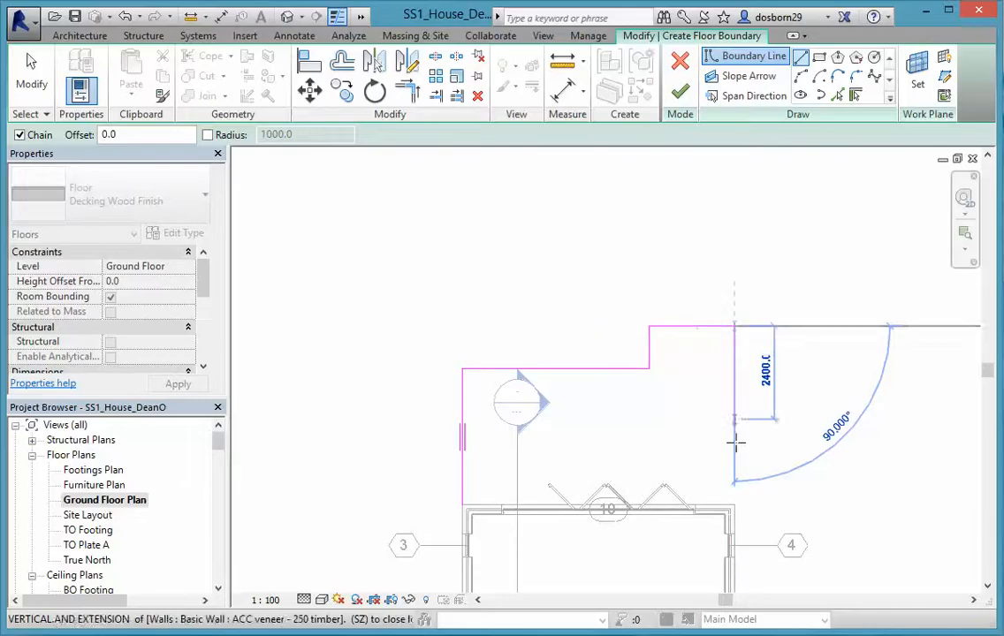
pyautogui.click(733, 504)
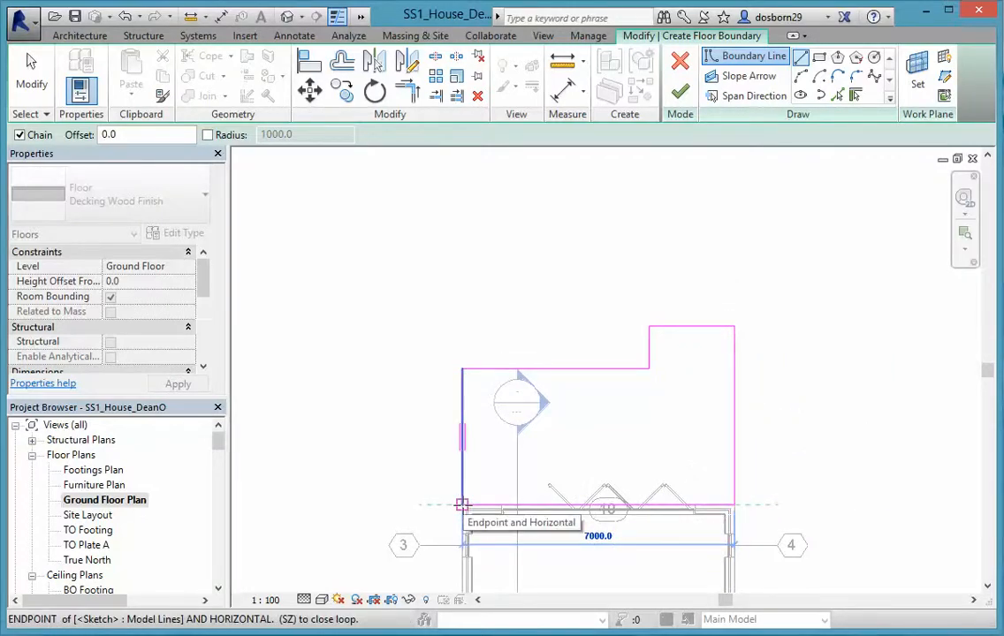
pyautogui.click(461, 505)
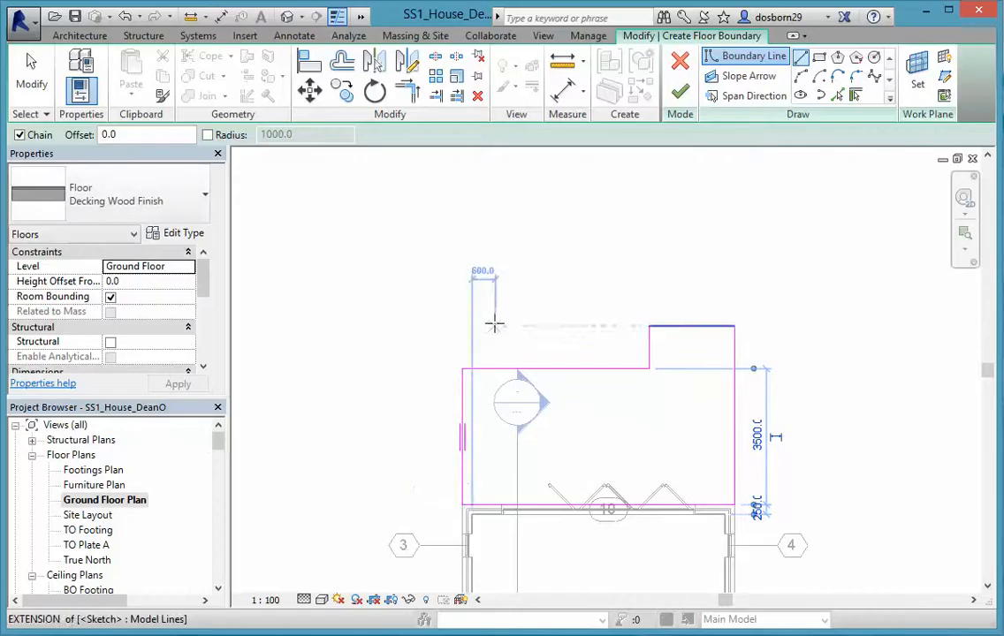
pyautogui.press('Escape')
pyautogui.press('Escape')
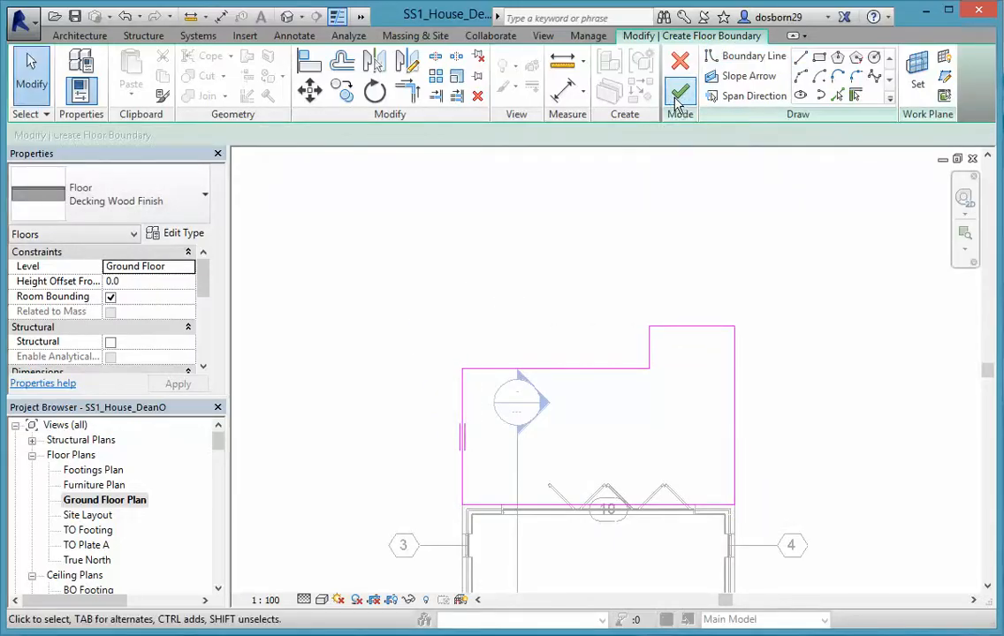
pyautogui.click(677, 97)
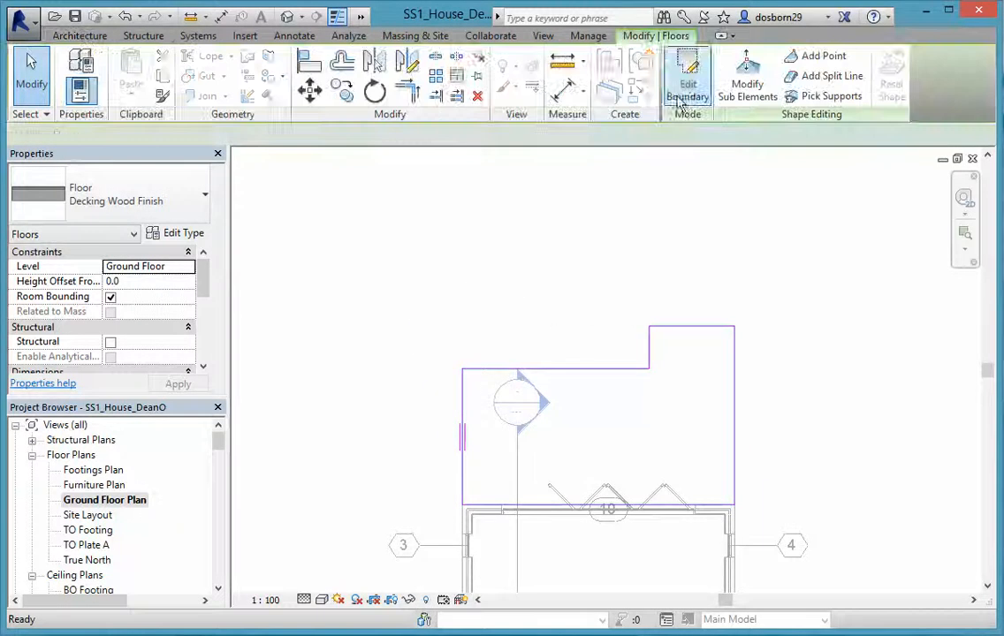
# Inspect the new deck at the bifold doors from the rear of the house in the default 3D view
pyautogui.click(289, 21)
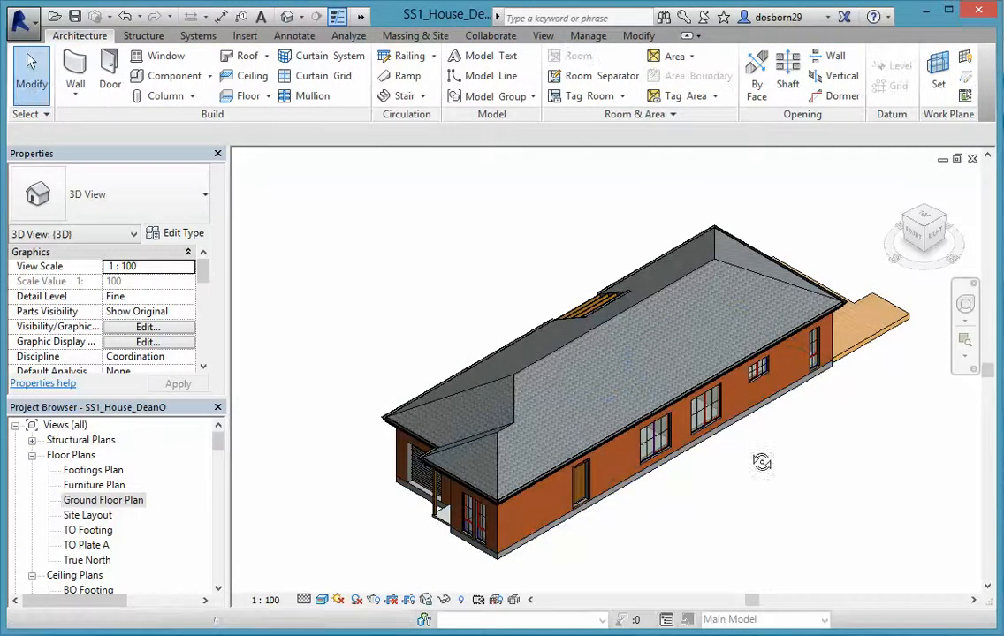
pyautogui.keyDown('shift'); pyautogui.moveTo(762, 462); pyautogui.dragTo(352, 362, button='middle'); pyautogui.keyUp('shift')
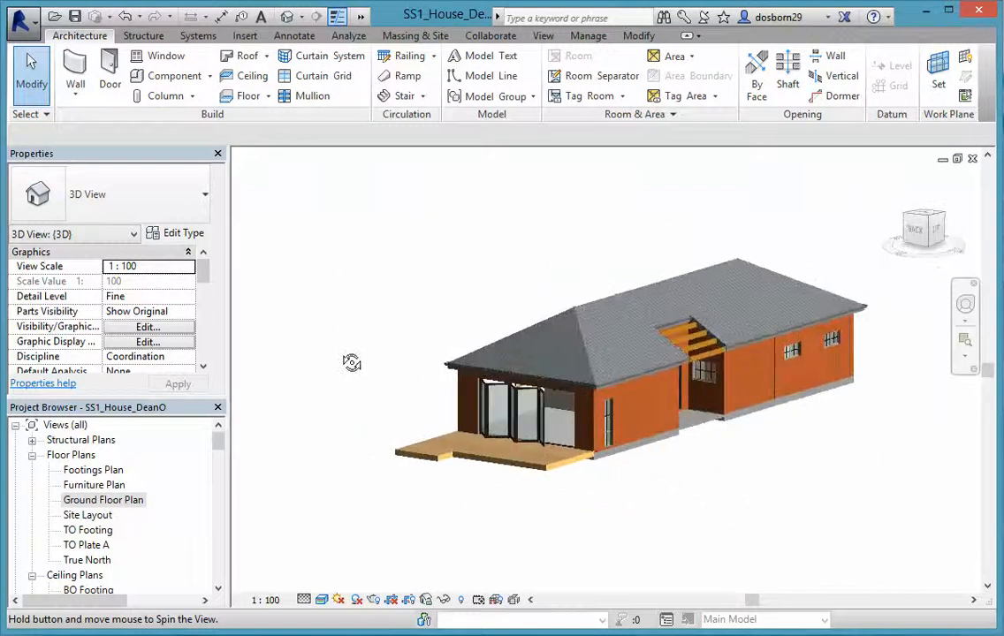
pyautogui.scroll(5, 407, 419)
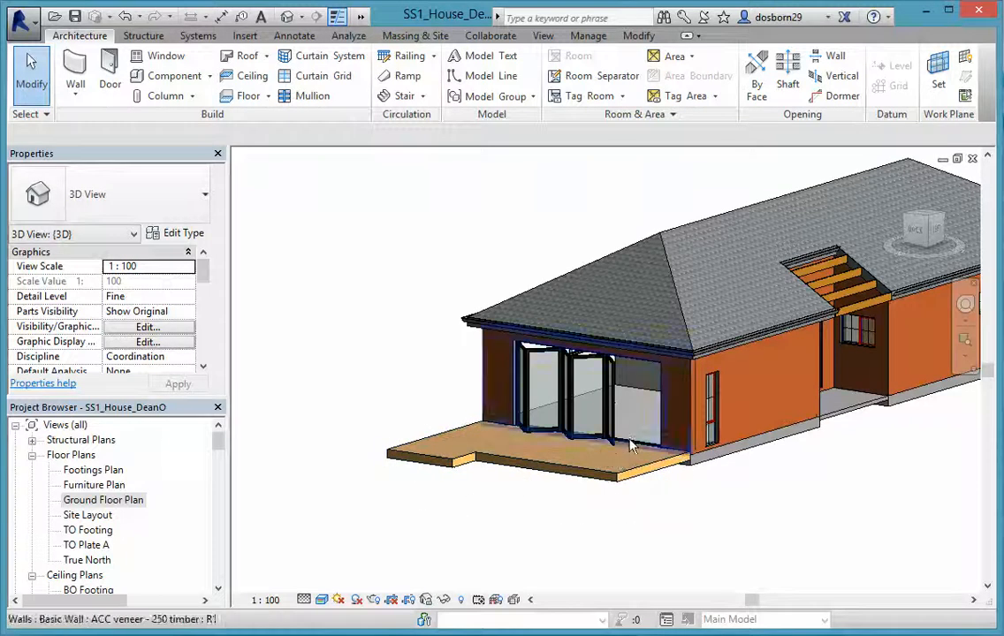
pyautogui.scroll(3, 630, 444)
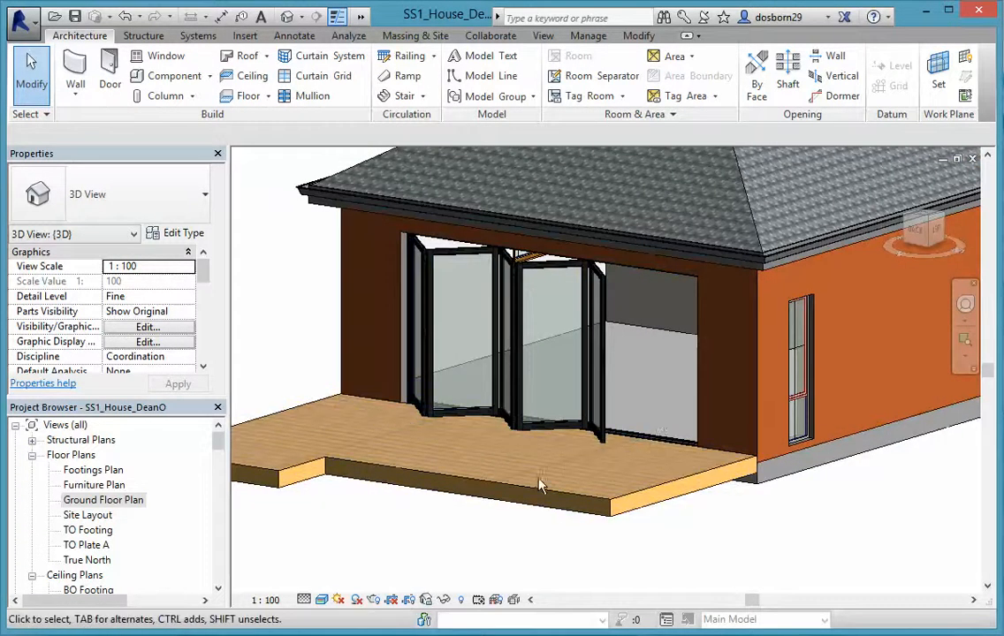
pyautogui.scroll(-3, 542, 486)
pyautogui.scroll(3, 370, 426)
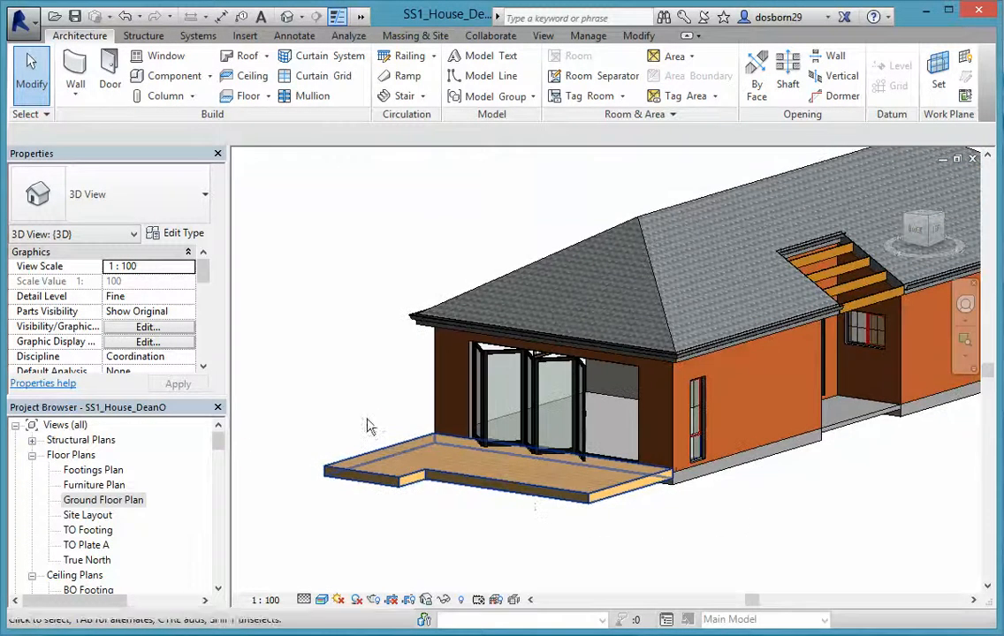
# Open the Footings Plan and draw a horizontal grid line from the slab edge's upper-left corner to just beyond its upper-right corner
pyautogui.doubleClick(95, 472)
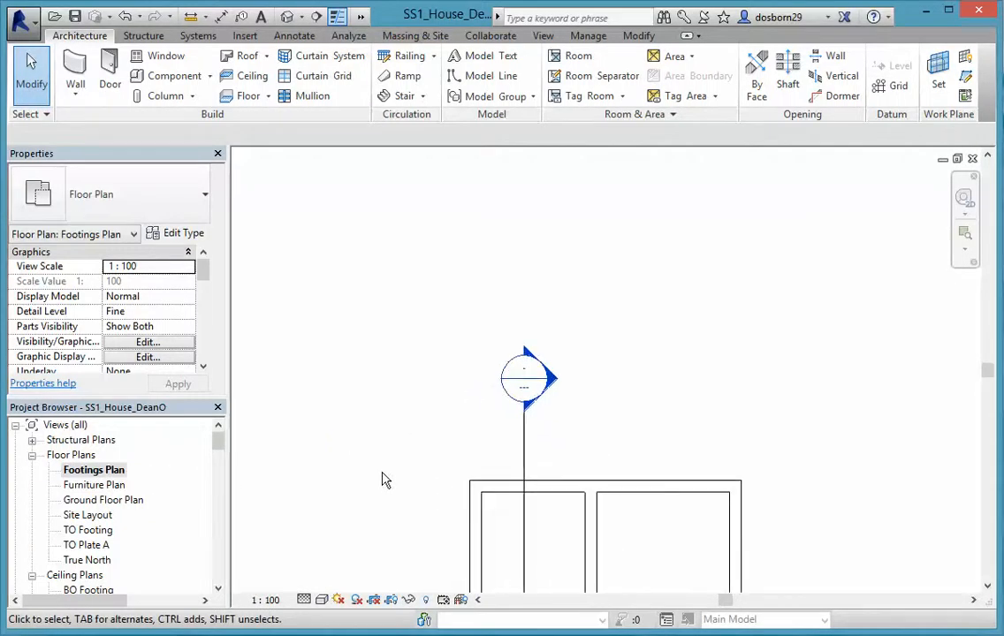
pyautogui.moveTo(394, 470); pyautogui.dragTo(389, 394, button='middle')
pyautogui.scroll(1, 371, 402)
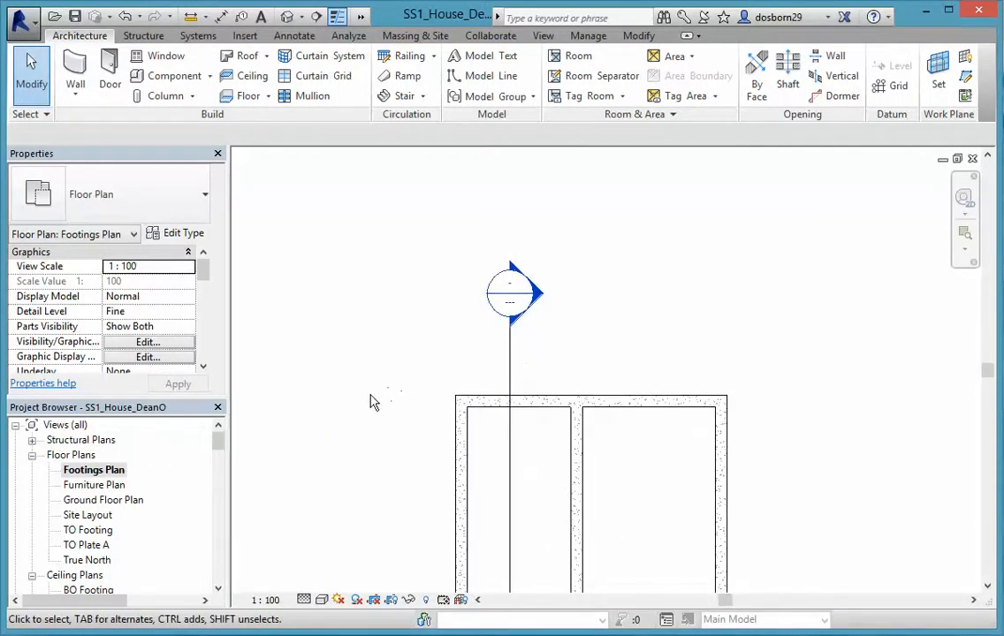
pyautogui.scroll(-3, 372, 404)
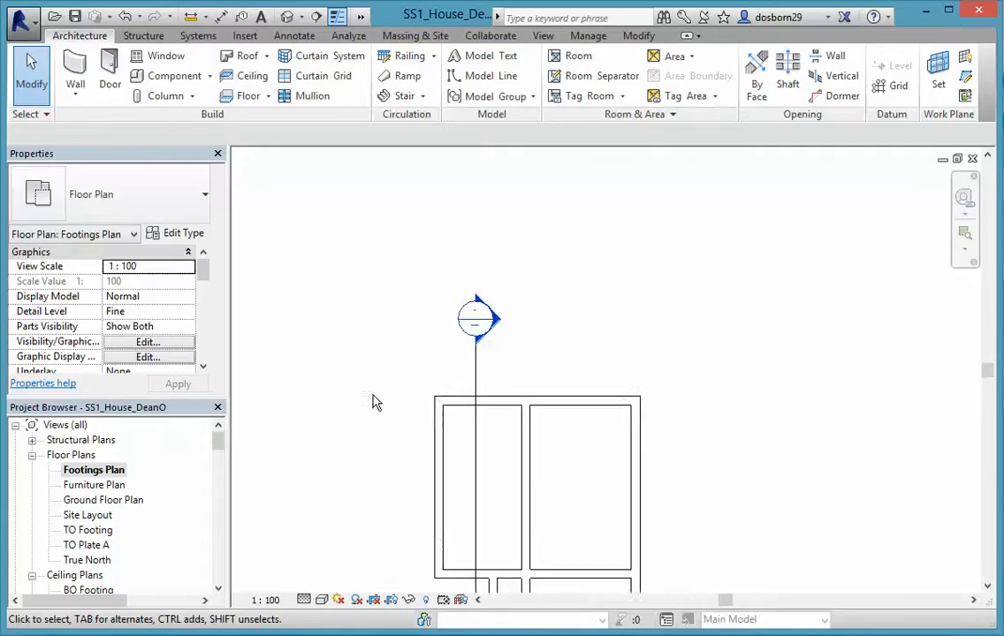
pyautogui.moveTo(376, 403); pyautogui.dragTo(415, 475, button='middle')
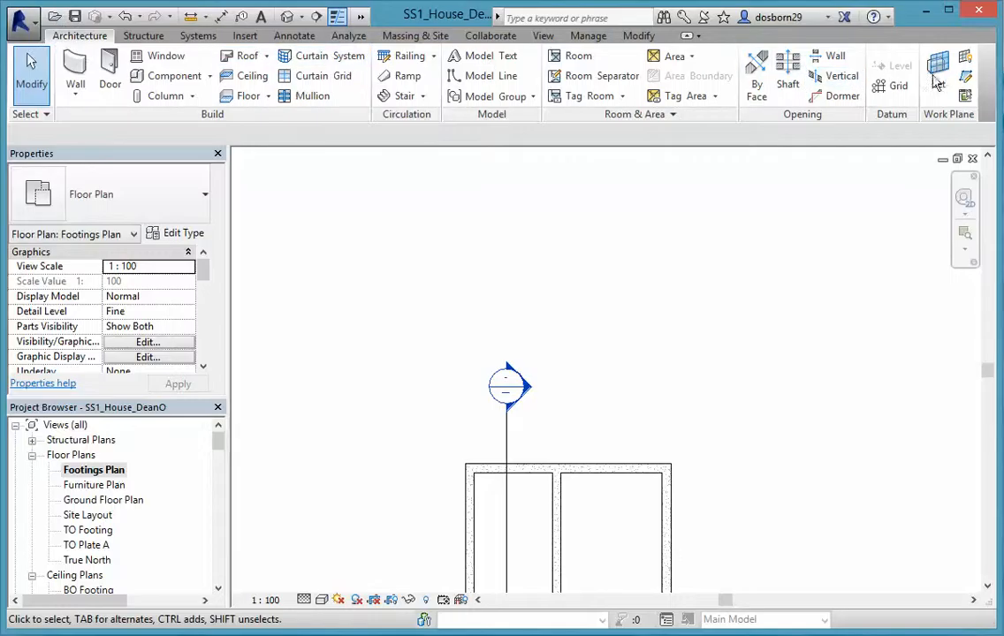
pyautogui.click(894, 88)
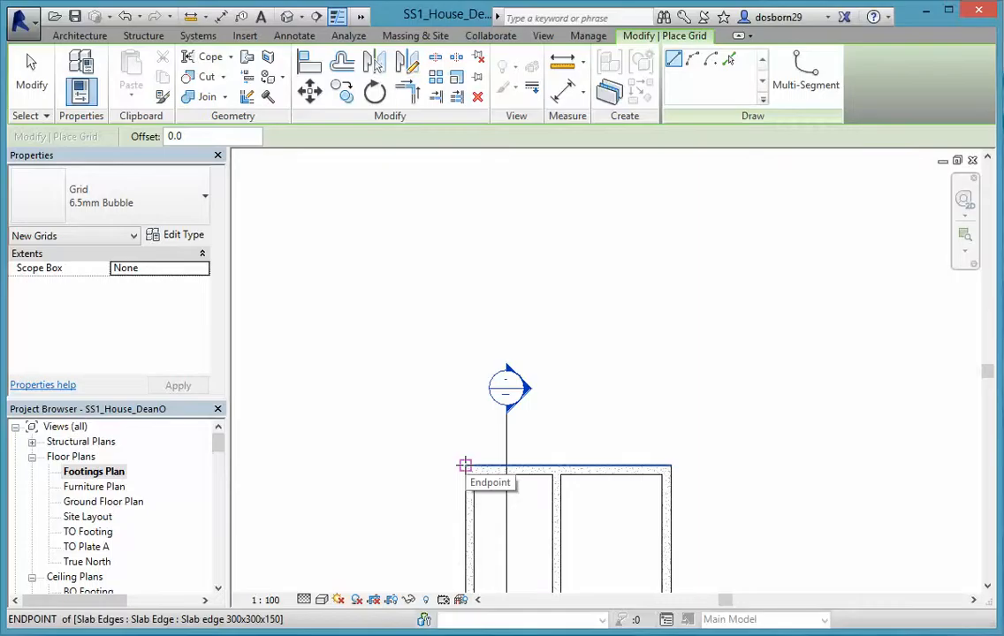
pyautogui.click(464, 466)
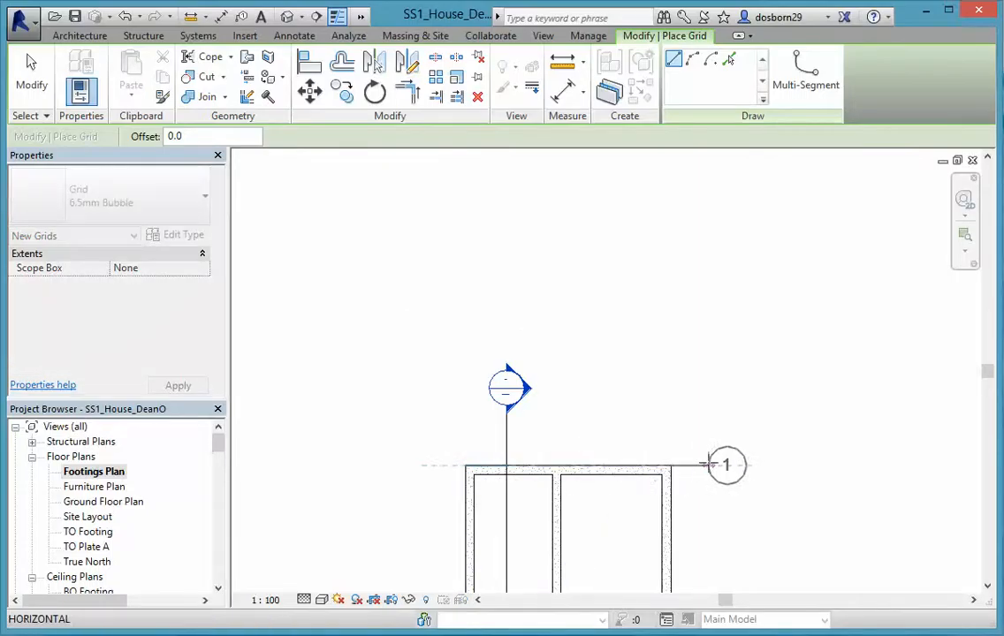
pyautogui.click(703, 466)
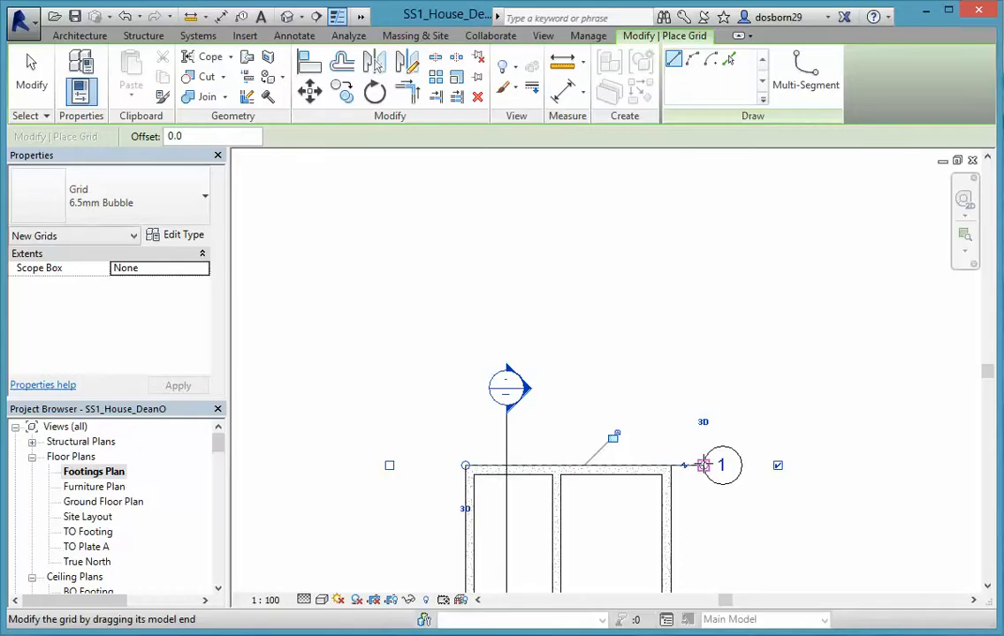
pyautogui.press('Escape')
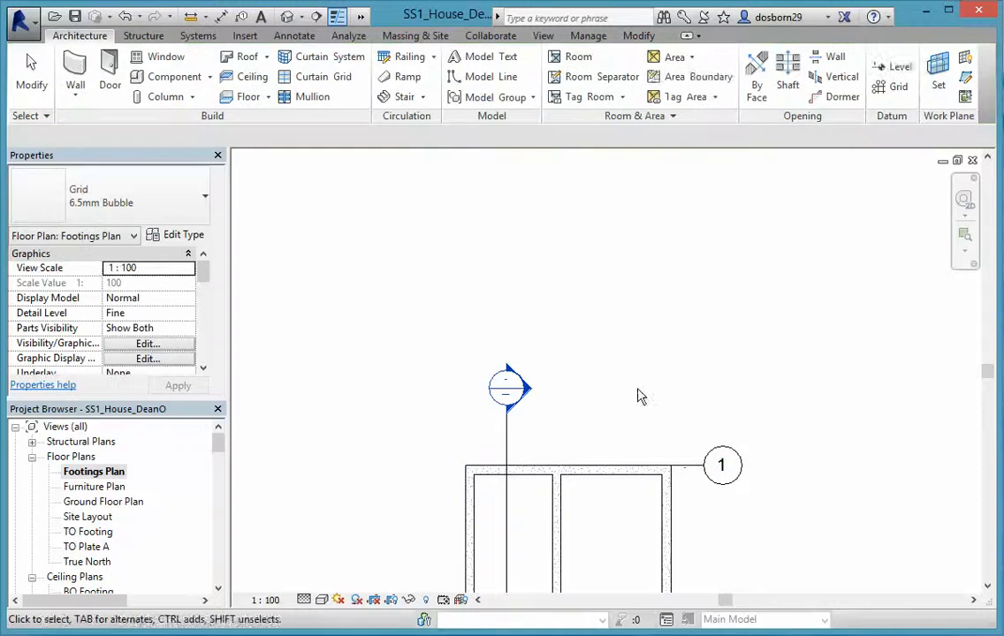
# Move grid 1 150 mm outward from the slab edge, perpendicular to the rear wall
pyautogui.click(688, 475)
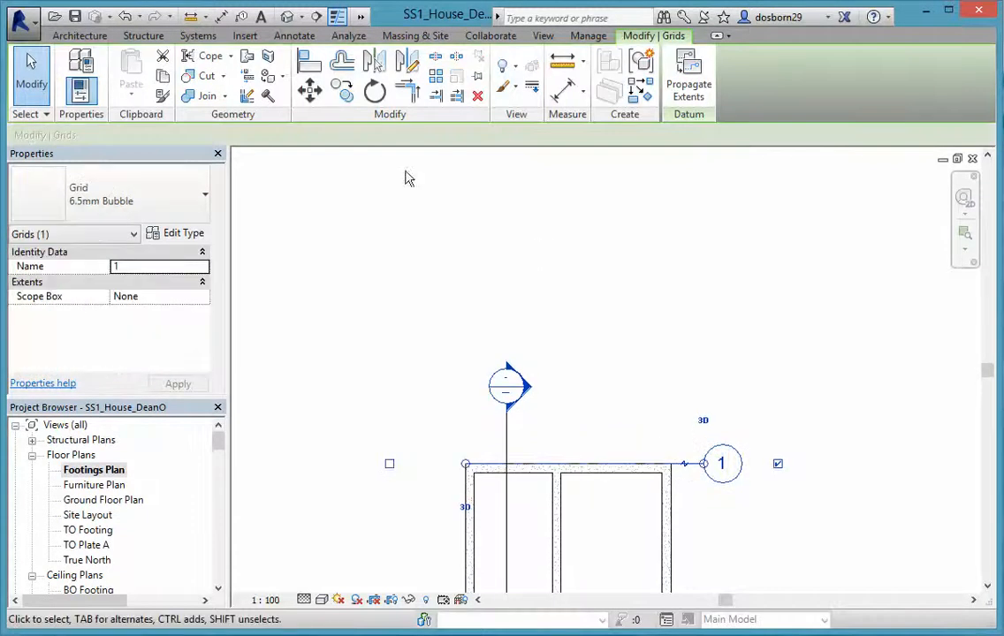
pyautogui.click(466, 464)
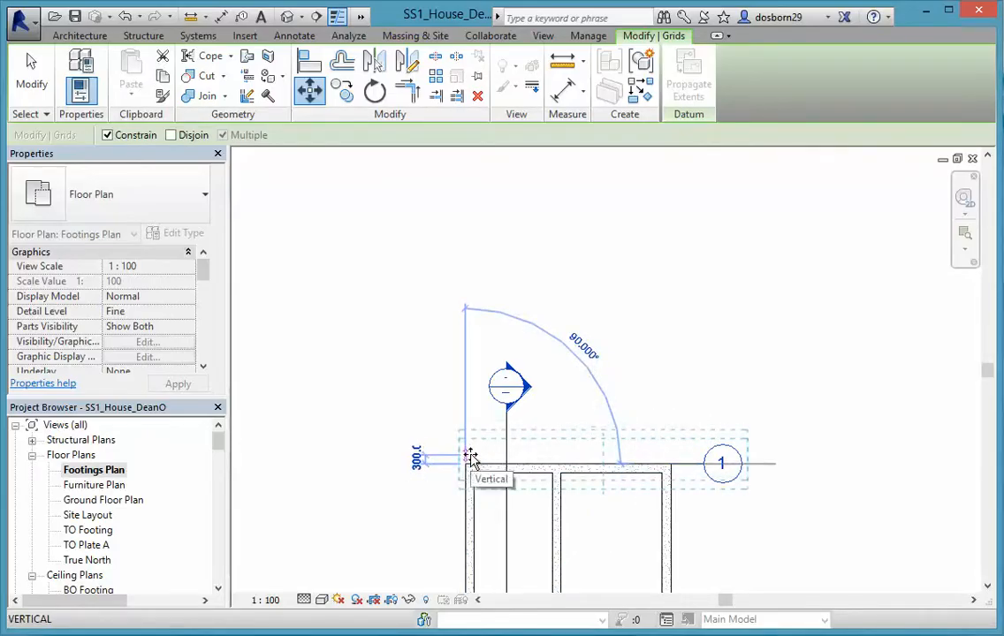
pyautogui.write('1')
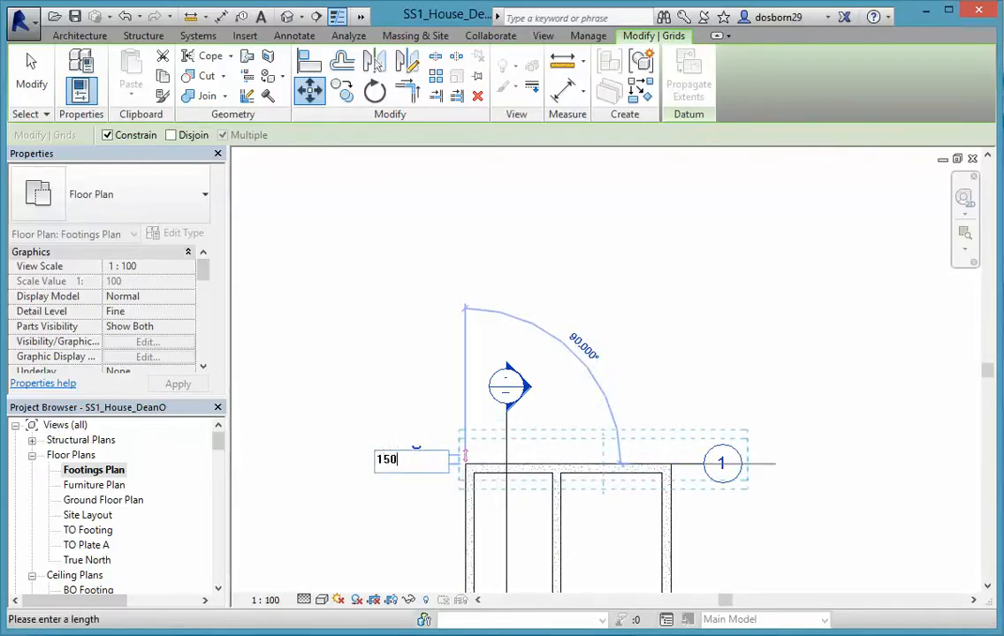
pyautogui.write('50')
pyautogui.press('Return')
pyautogui.scroll(1, 581, 530)
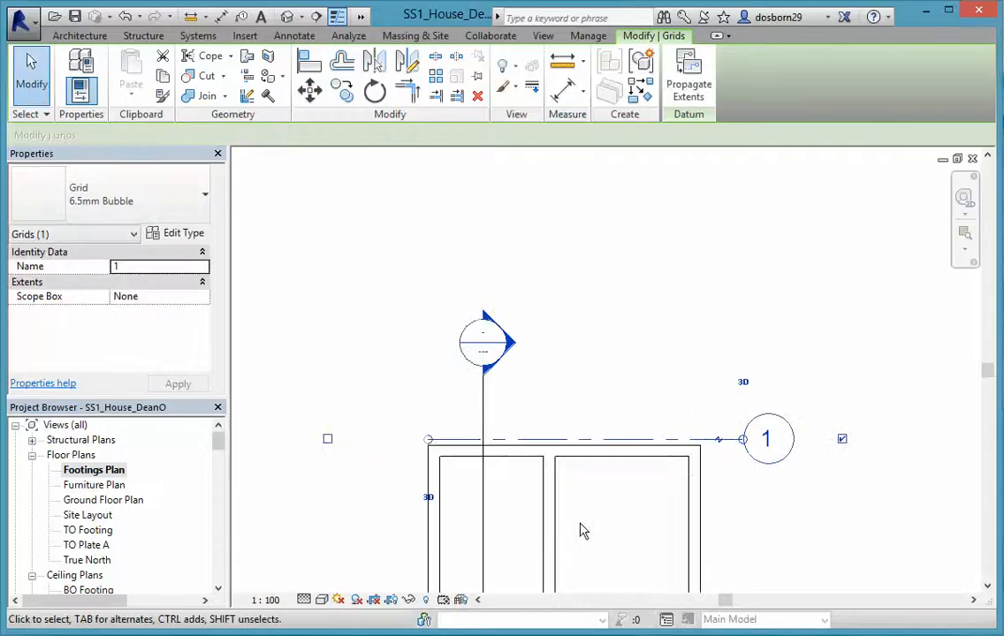
pyautogui.scroll(1, 580, 530)
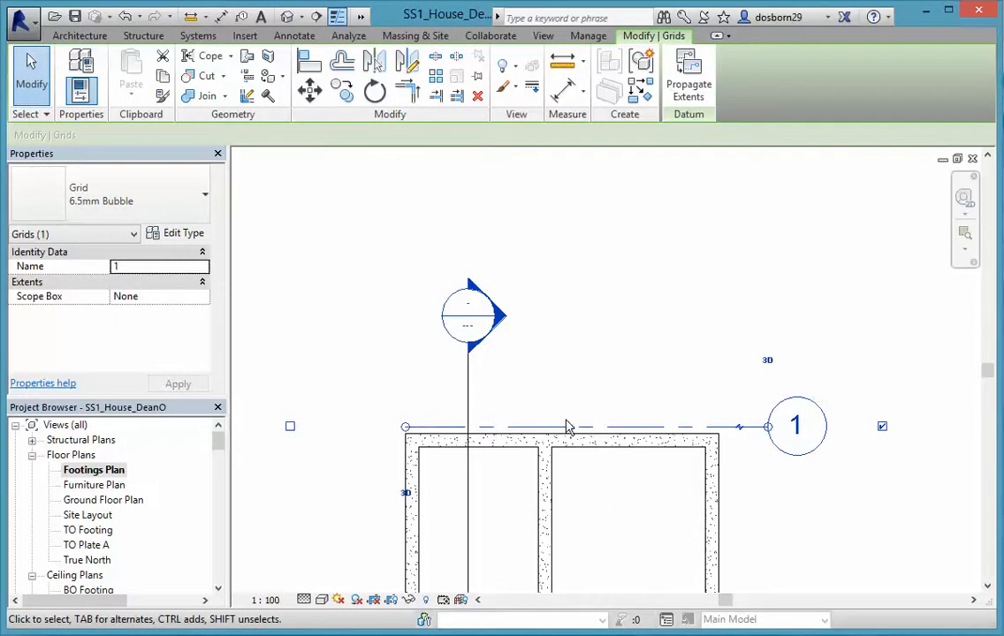
pyautogui.click(610, 342)
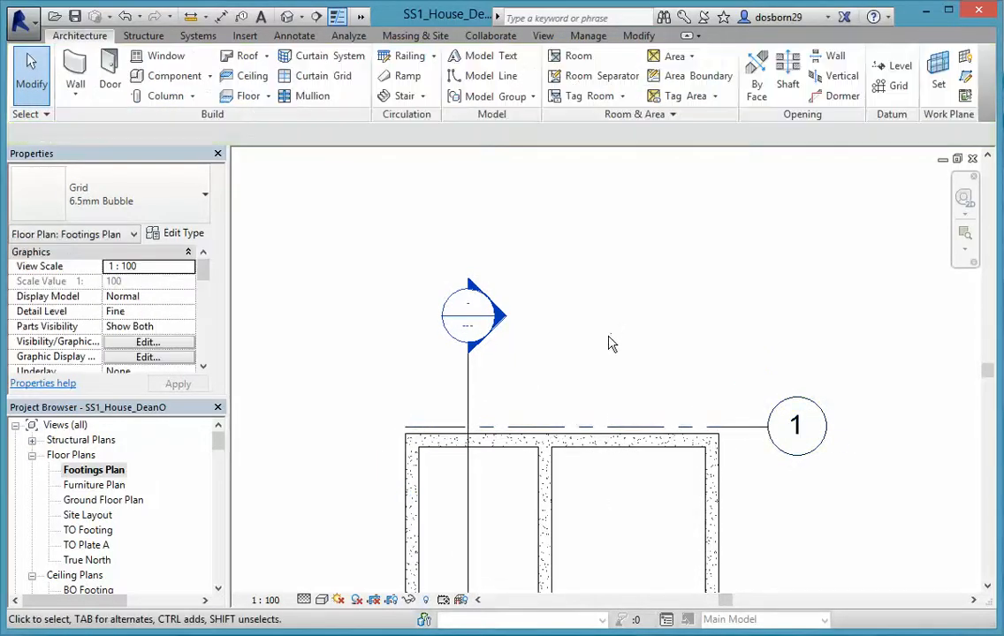
# Create a similar horizontal grid 2150 mm beyond grid 1, with both ends aligned to grid 1
pyautogui.click(616, 433)
pyautogui.rightClick(616, 433)
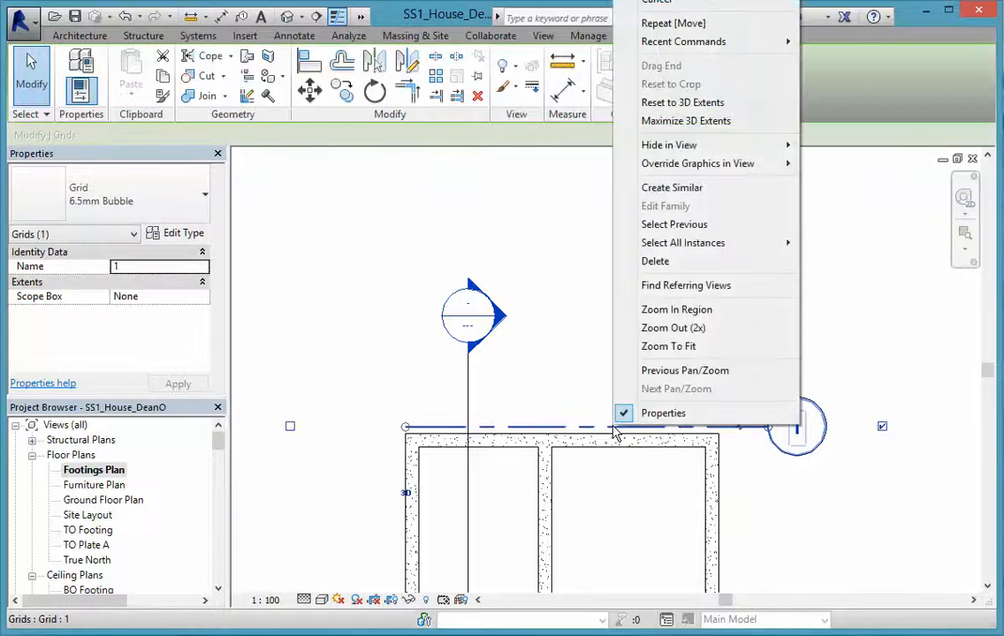
pyautogui.click(646, 189)
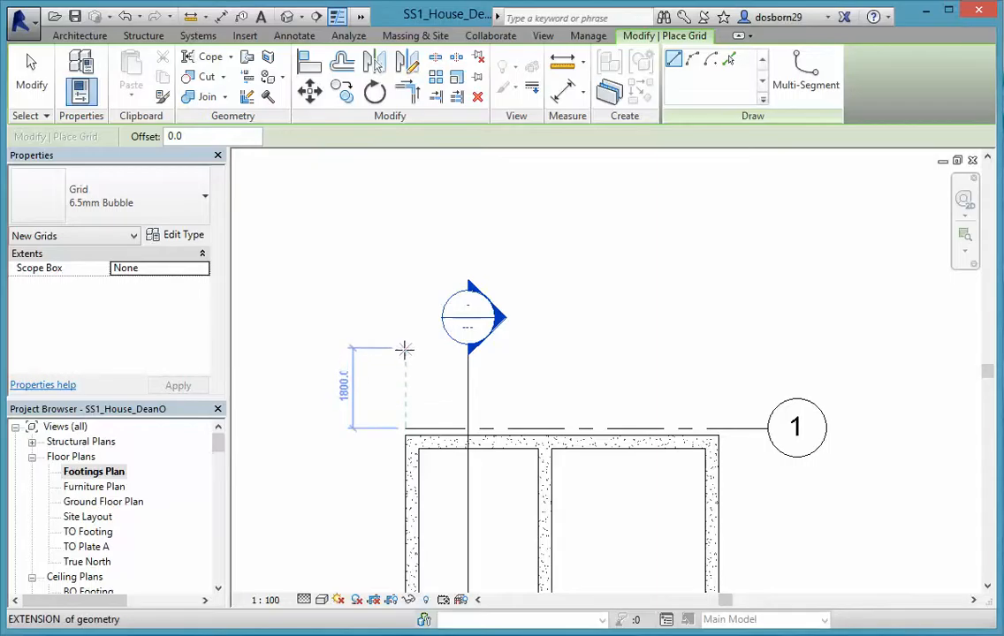
pyautogui.write('2150')
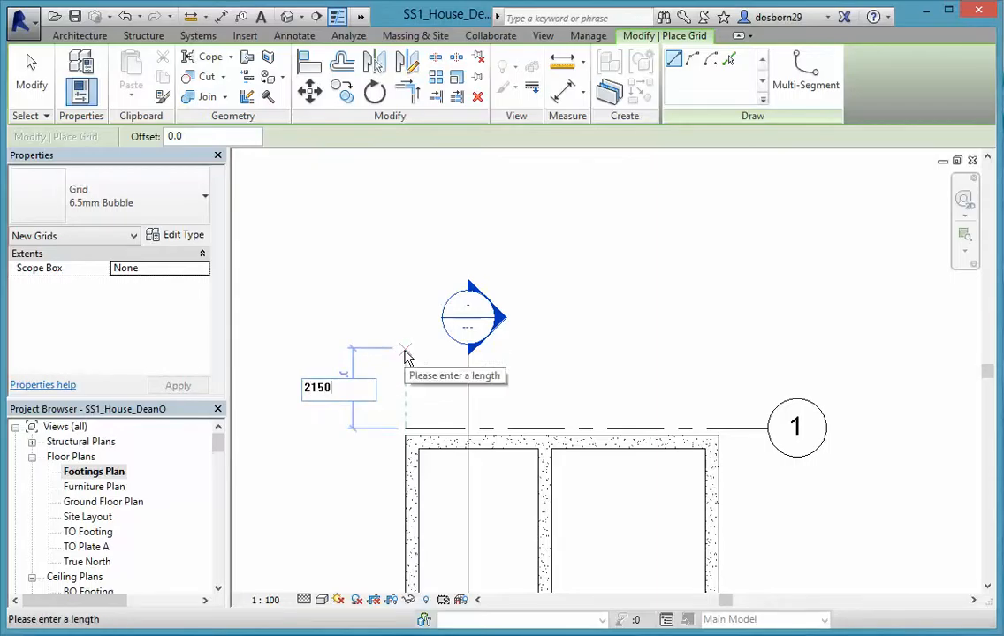
pyautogui.press('Return')
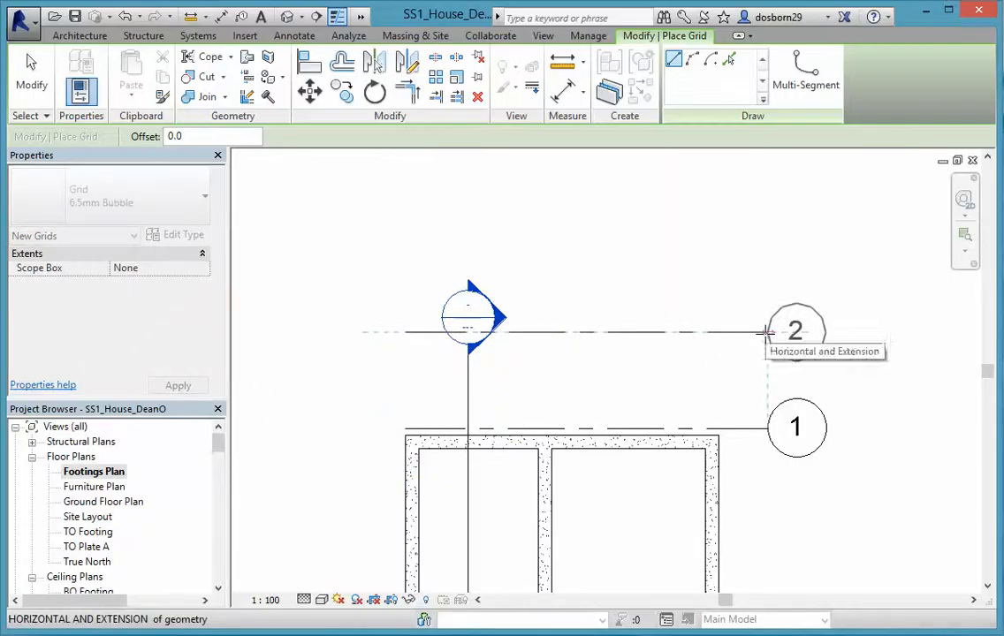
pyautogui.click(766, 332)
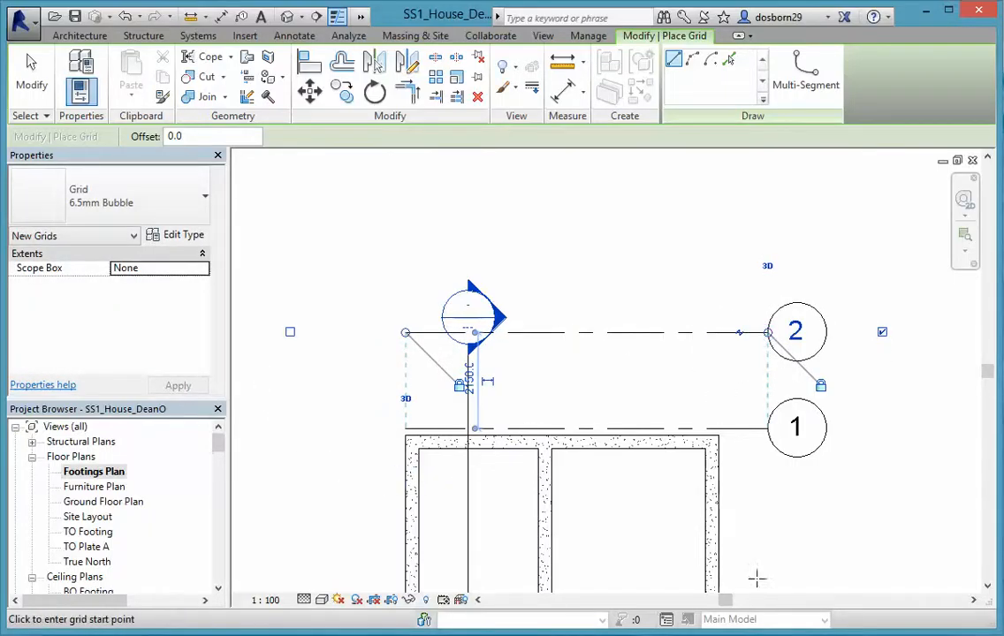
pyautogui.press('Escape')
pyautogui.press('Escape')
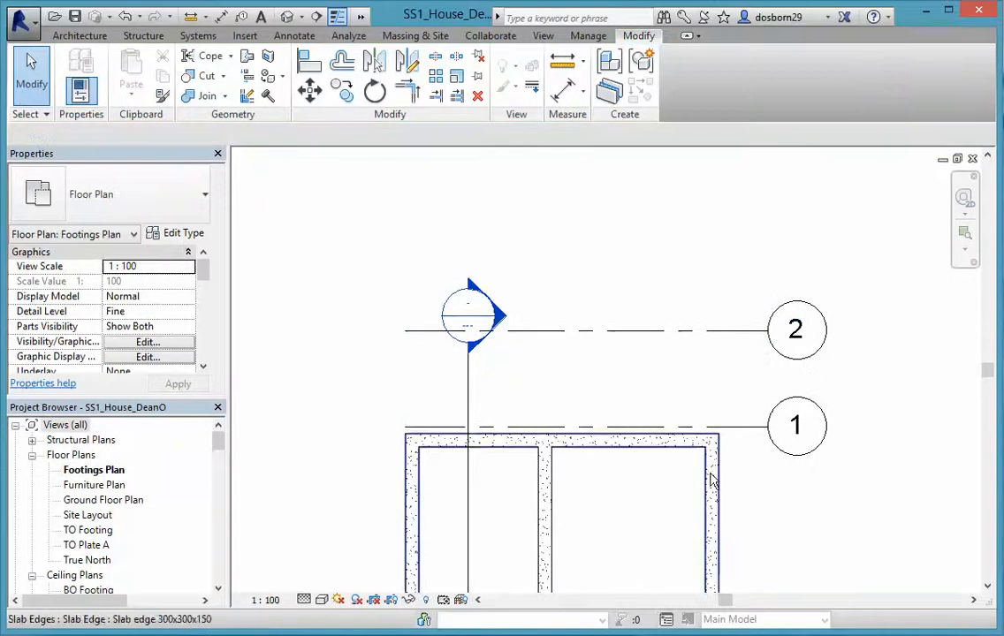
# Create a similar horizontal grid 1150 mm beyond grid 2, with both ends aligned to the existing grids
pyautogui.click(674, 333)
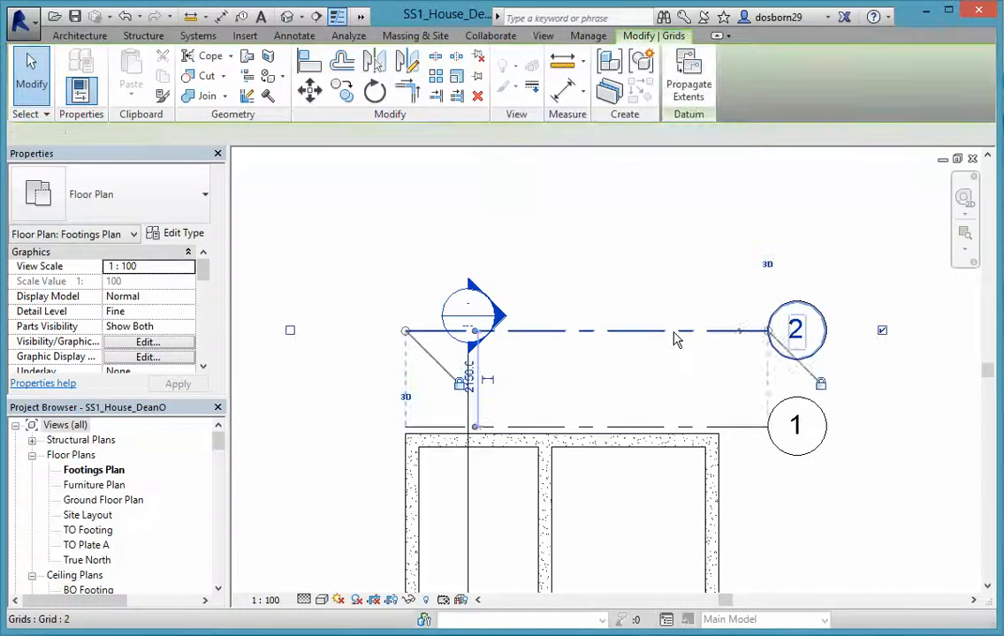
pyautogui.rightClick(674, 333)
pyautogui.click(742, 531)
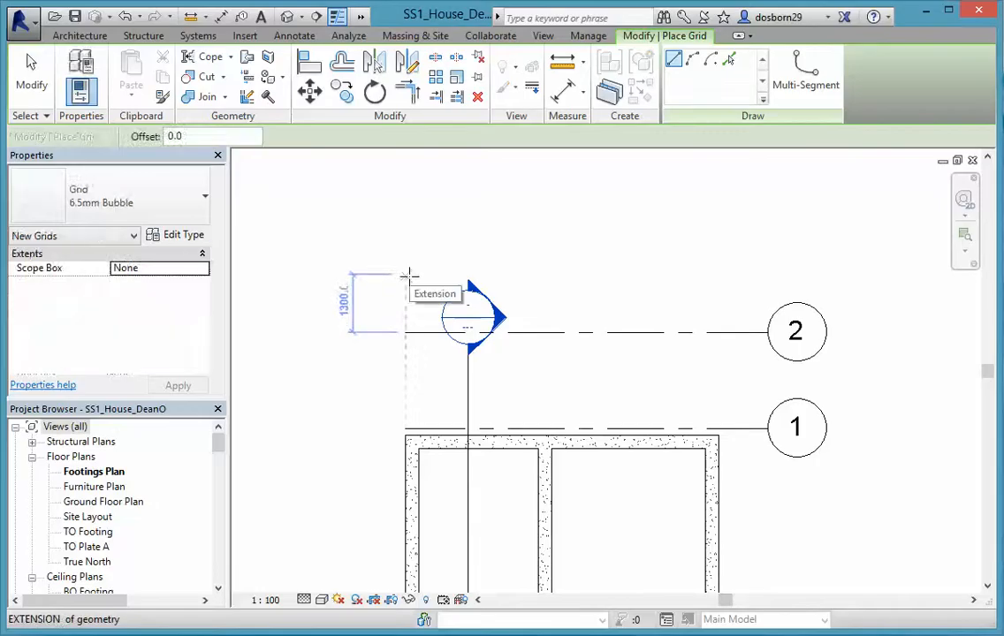
pyautogui.write('11')
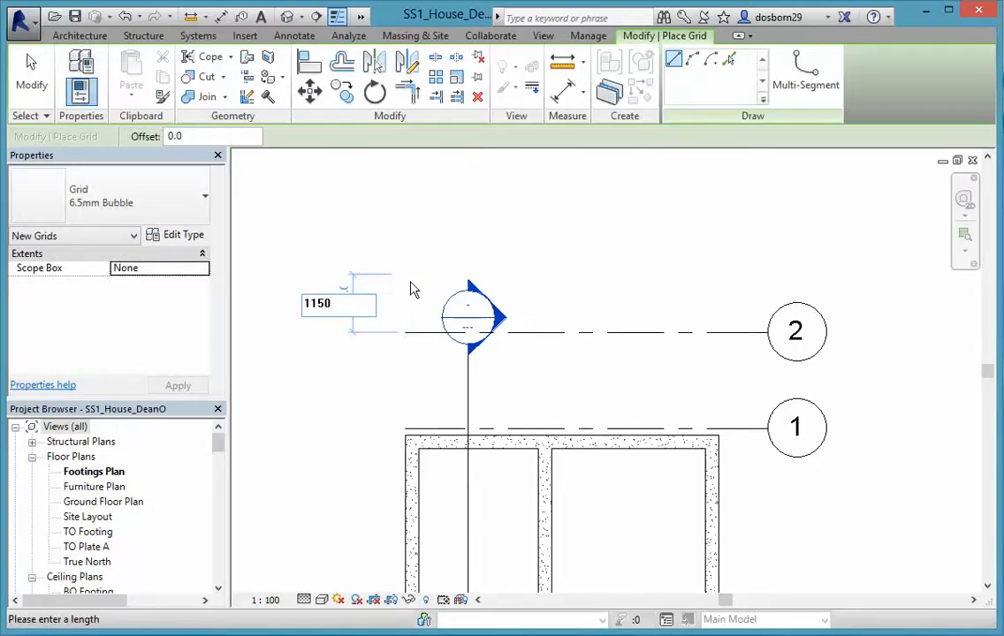
pyautogui.write('50')
pyautogui.press('Return')
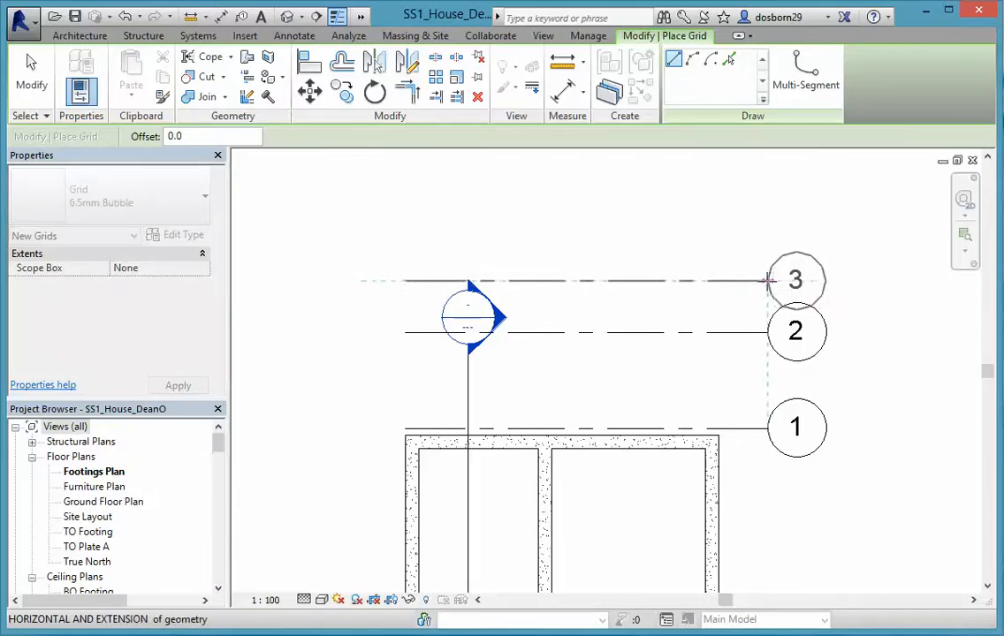
pyautogui.click(767, 281)
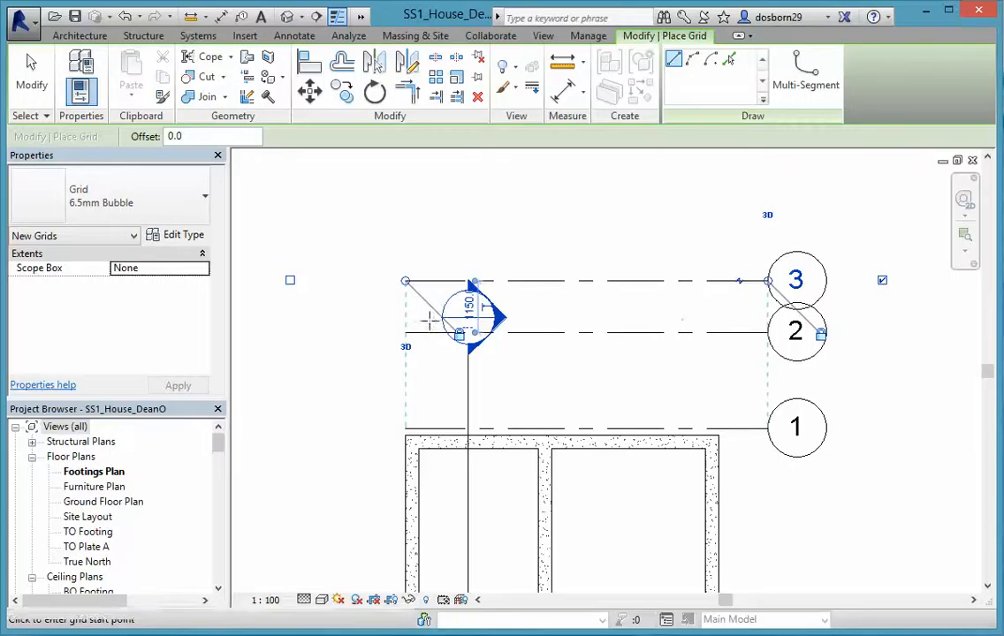
pyautogui.press('Escape')
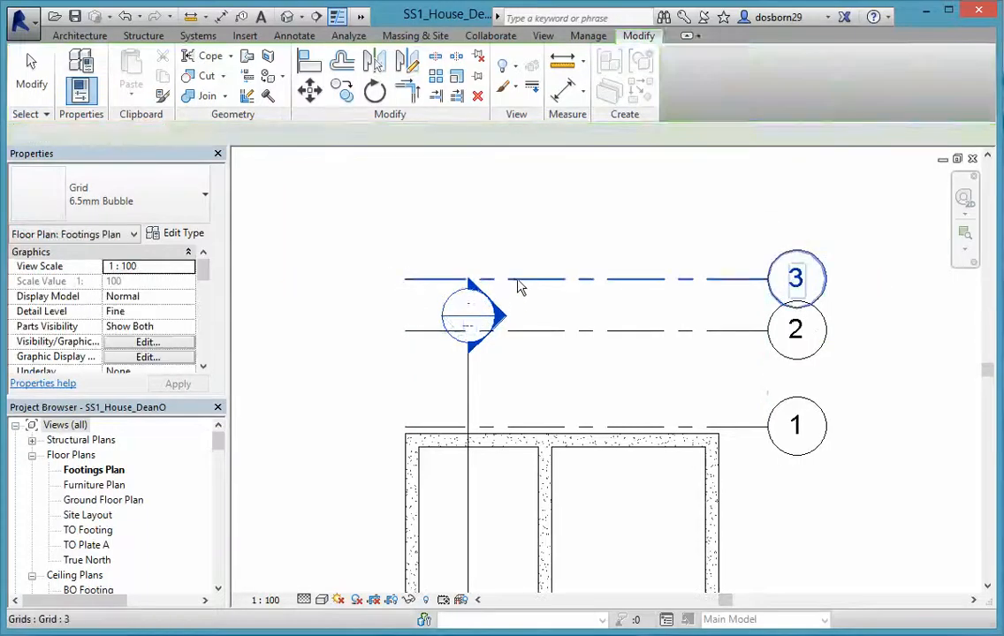
# Create a similar horizontal grid 1100 mm beyond grid 3, with both ends aligned to the existing grids
pyautogui.click(519, 283)
pyautogui.rightClick(519, 281)
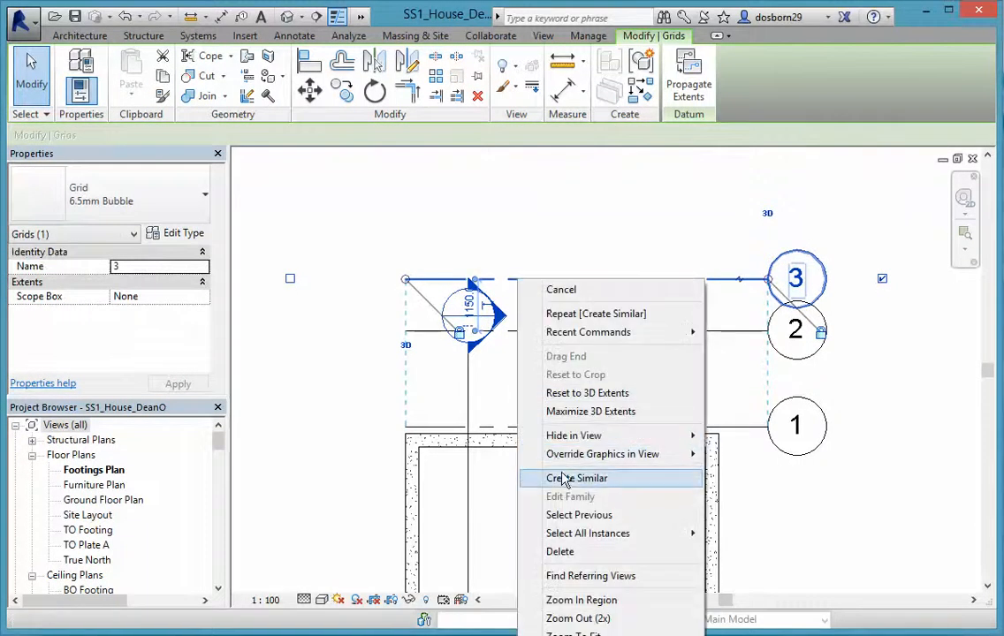
pyautogui.click(535, 478)
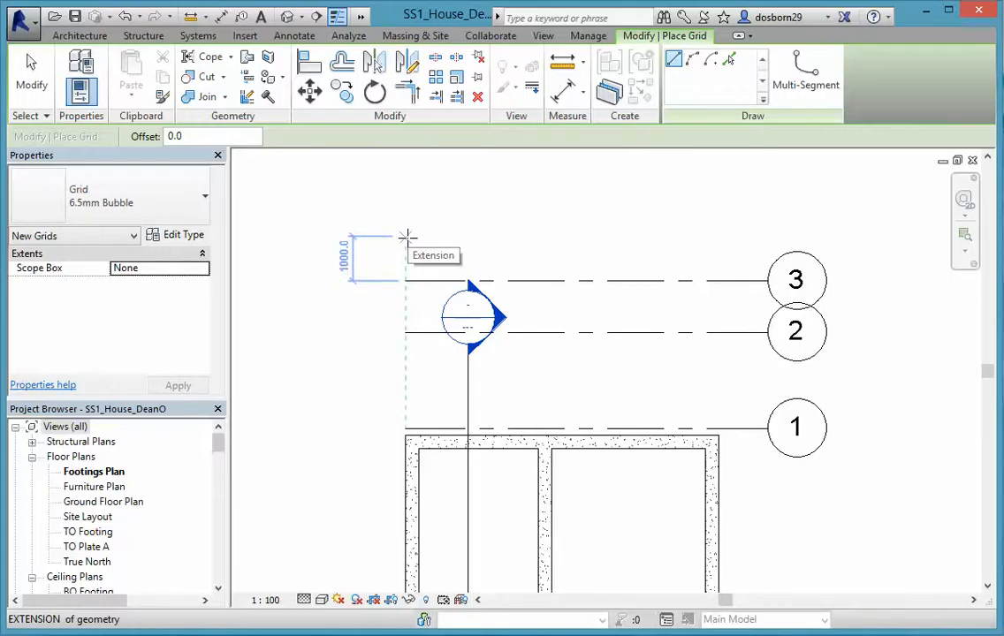
pyautogui.write('1 : ')
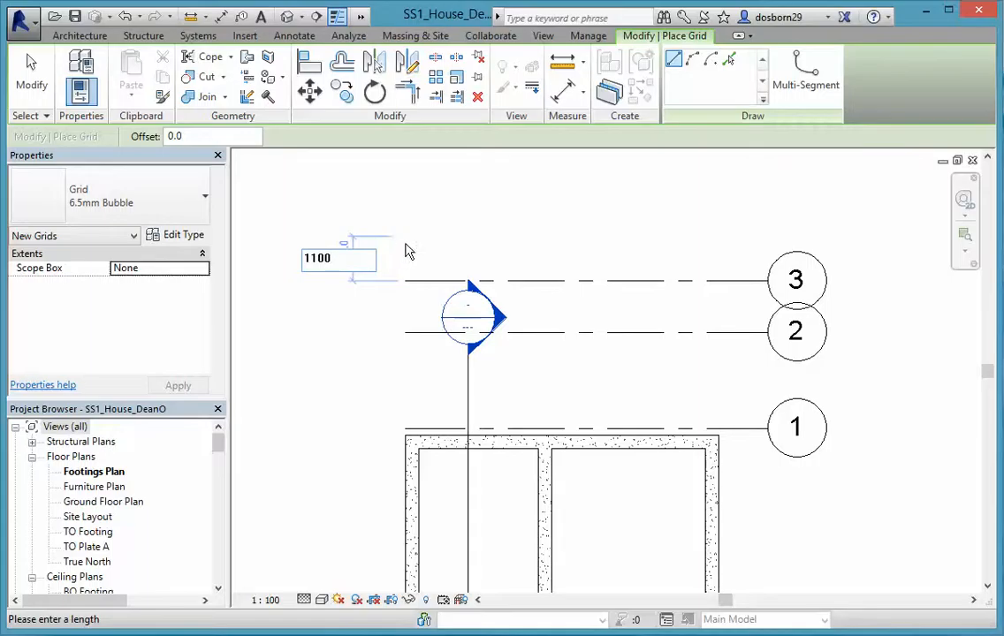
pyautogui.write('100')
pyautogui.press('Return')
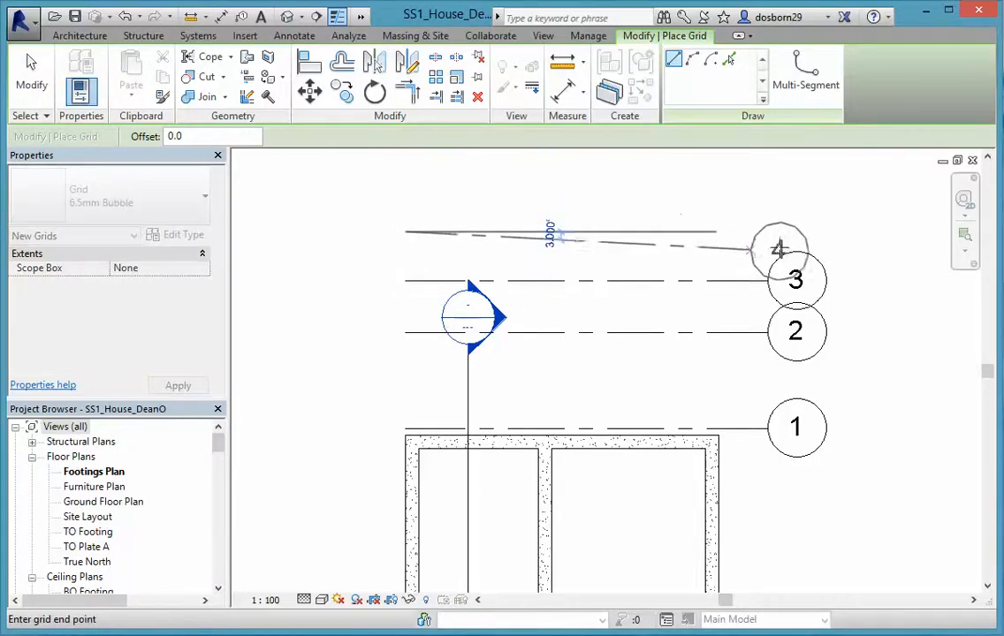
pyautogui.click(767, 231)
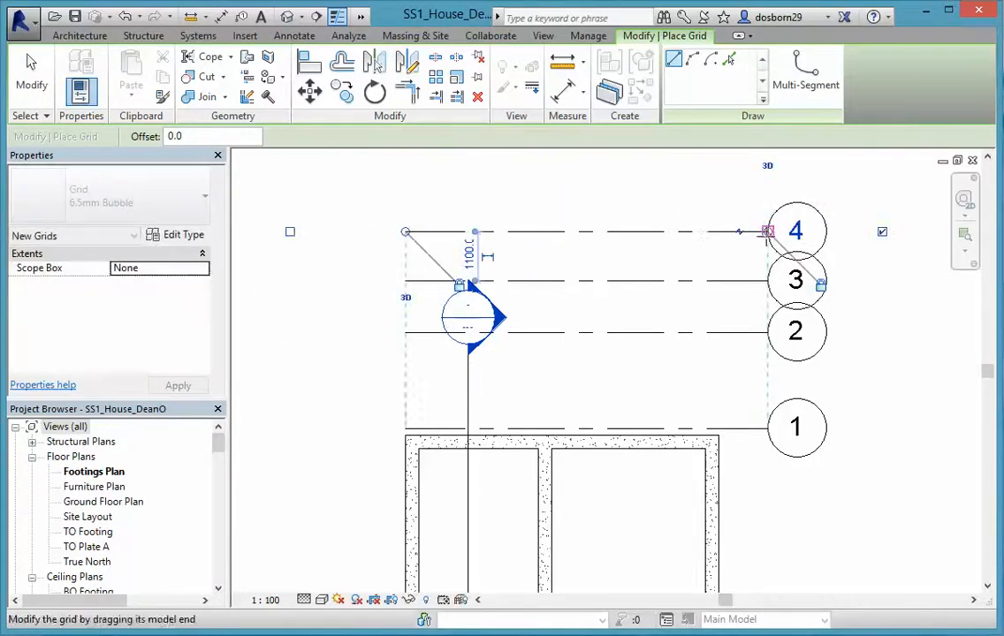
pyautogui.press('Escape')
pyautogui.press('Escape')
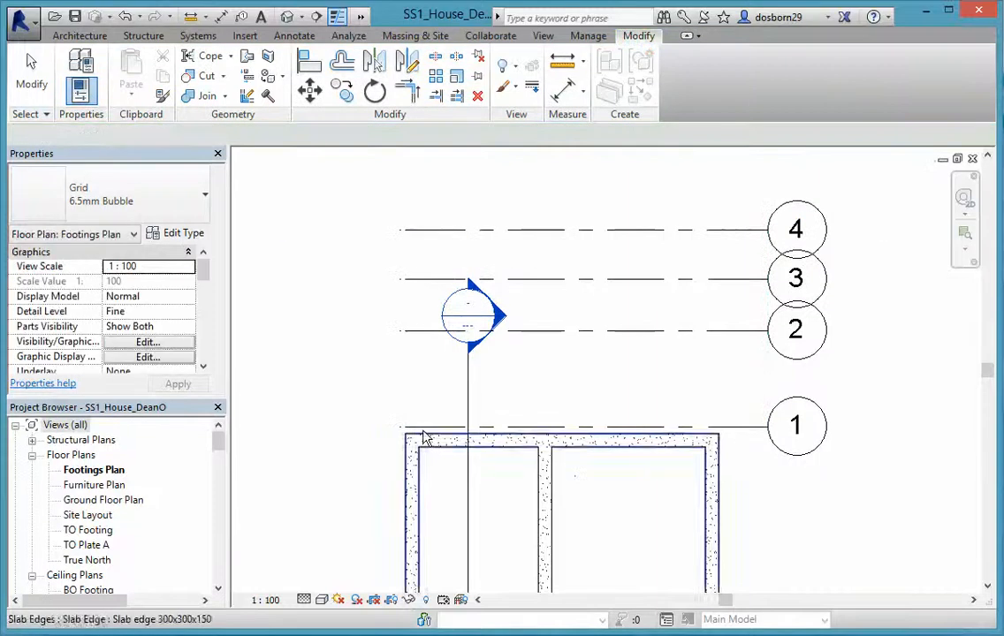
# Draw a vertical grid line from the slab edge's upper-left corner to just beyond grid 4
pyautogui.scroll(-2, 352, 421)
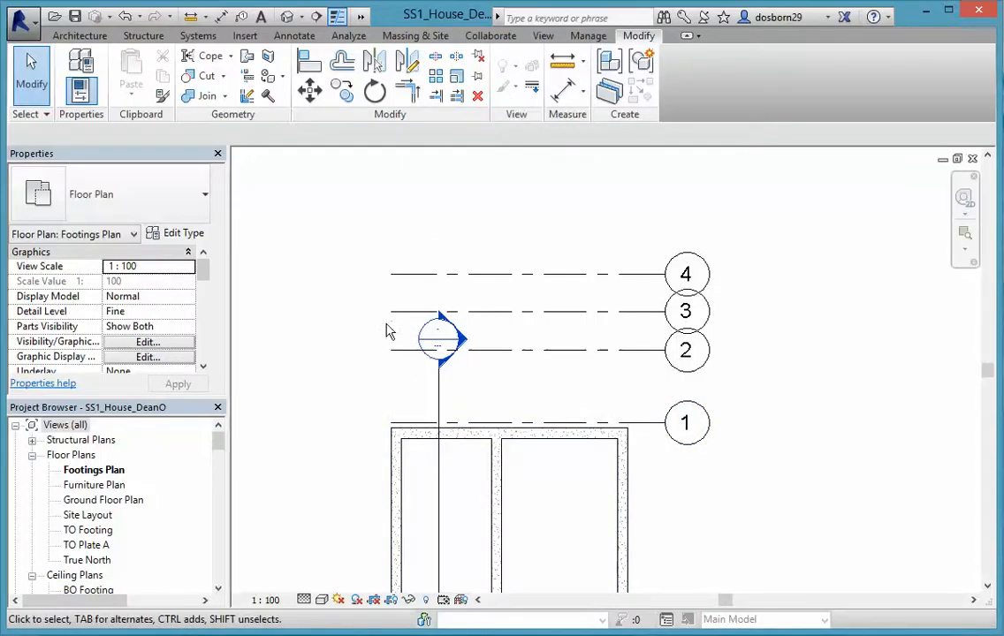
pyautogui.rightClick(329, 334)
pyautogui.click(313, 306)
pyautogui.click(80, 35)
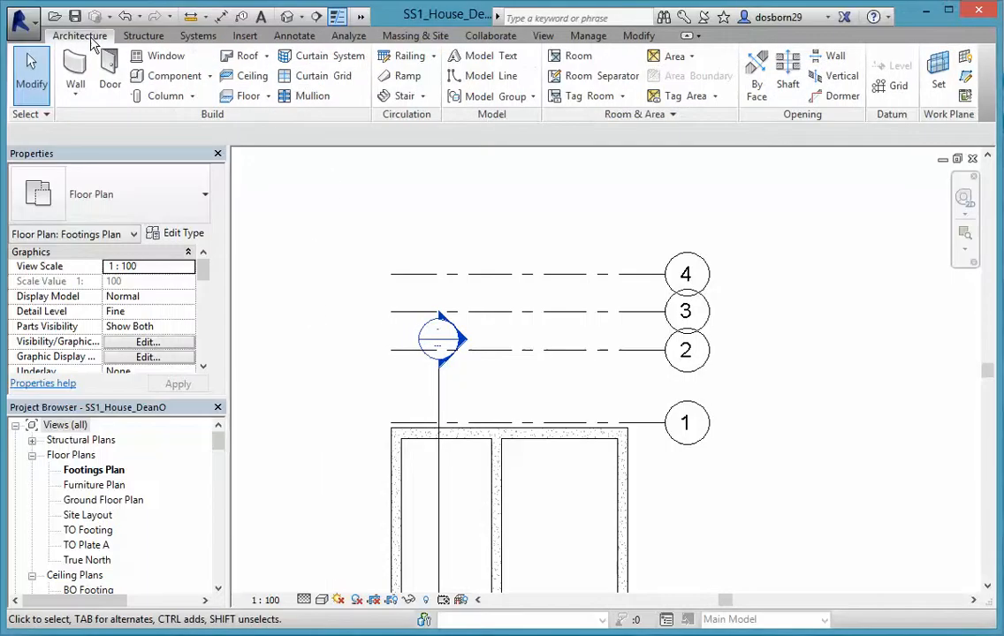
pyautogui.click(892, 84)
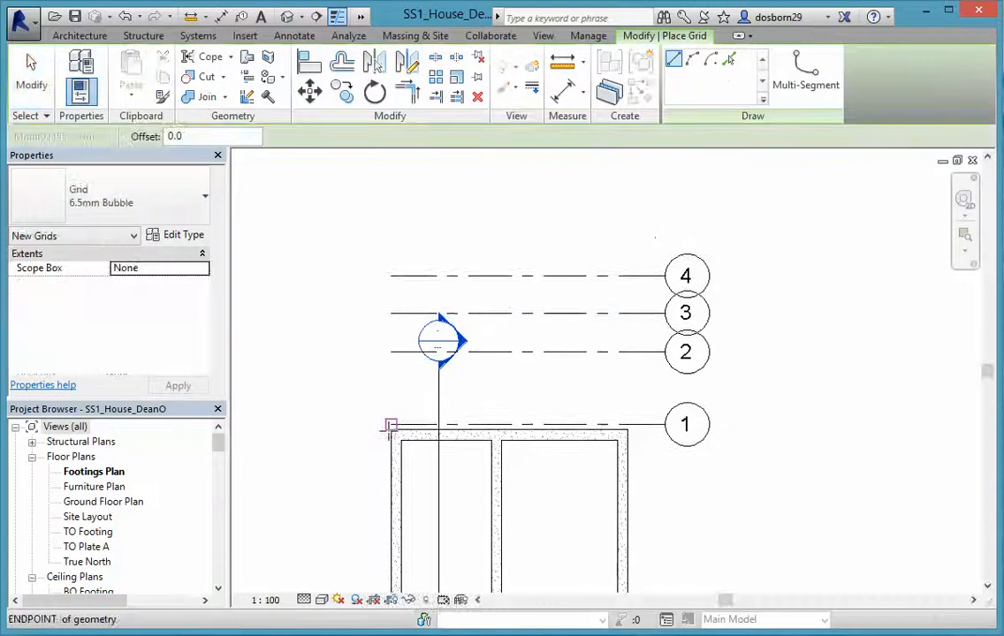
pyautogui.scroll(5, 389, 429)
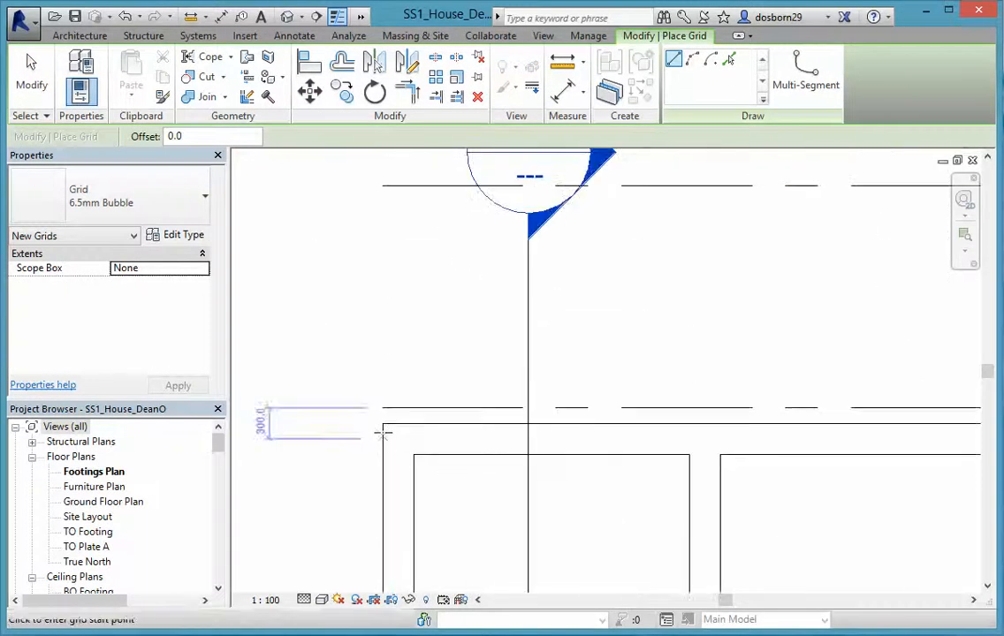
pyautogui.click(382, 424)
pyautogui.scroll(-4, 393, 340)
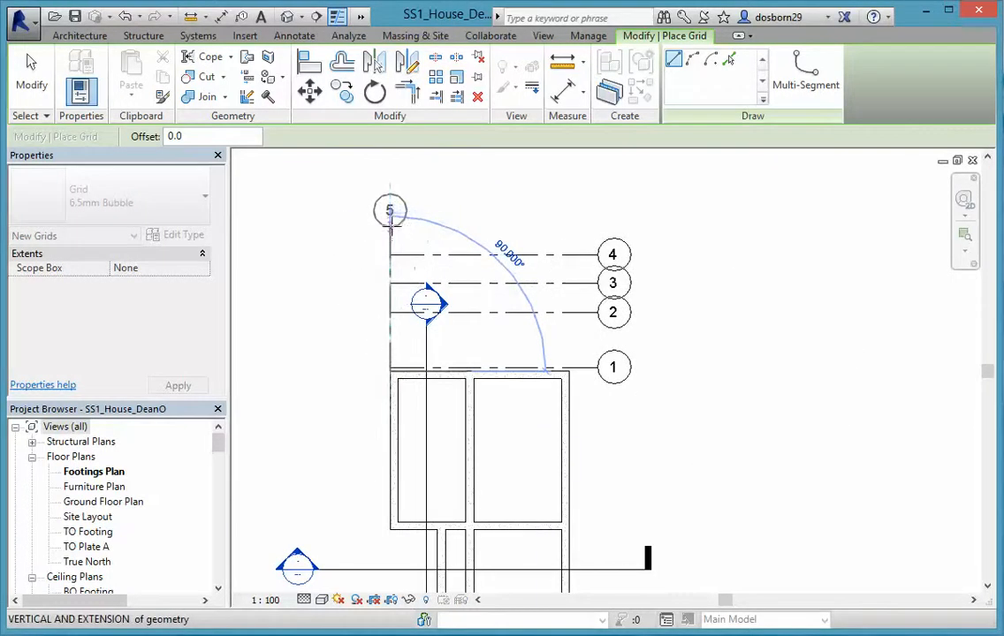
pyautogui.click(390, 226)
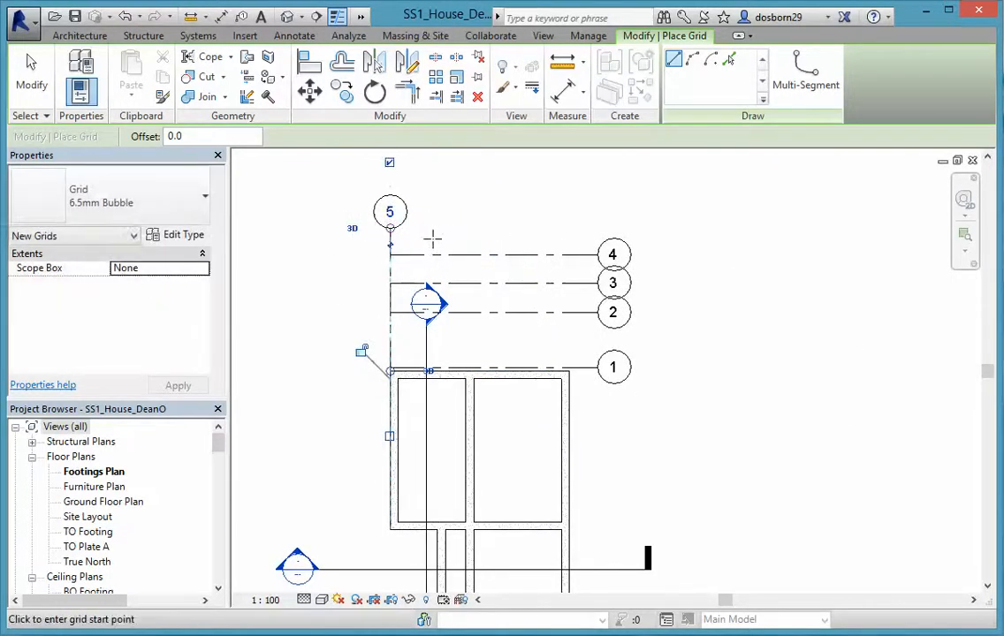
pyautogui.press('Escape')
pyautogui.press('Escape')
pyautogui.rightClick(395, 275)
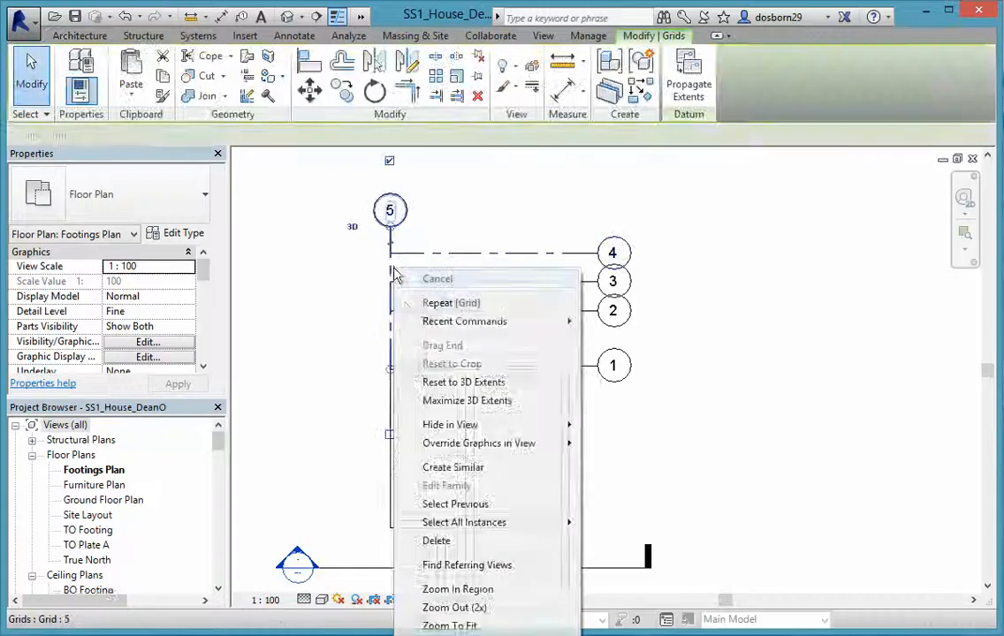
pyautogui.click(438, 470)
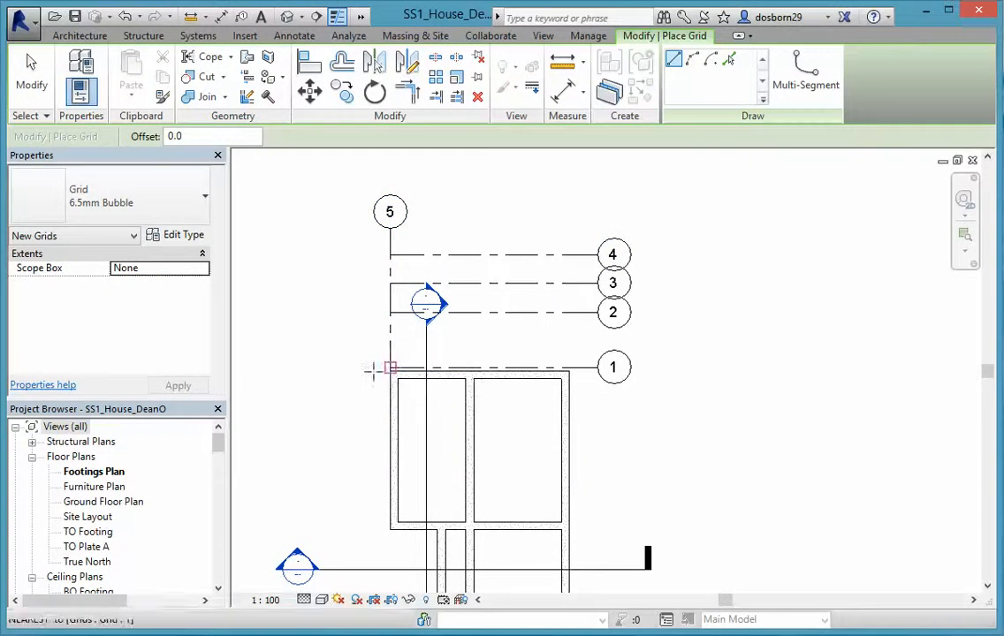
pyautogui.press('Escape')
pyautogui.press('Escape')
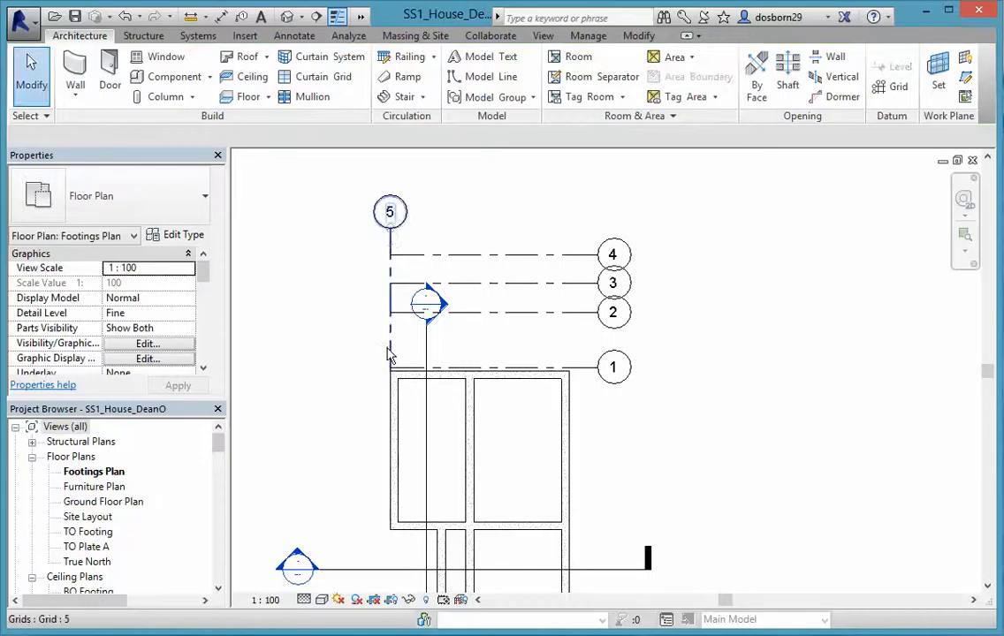
# Move vertical grid 5 inward by 150 mm from the slab edge's corner, toward the house's opposite side
pyautogui.click(389, 349)
pyautogui.click(310, 91)
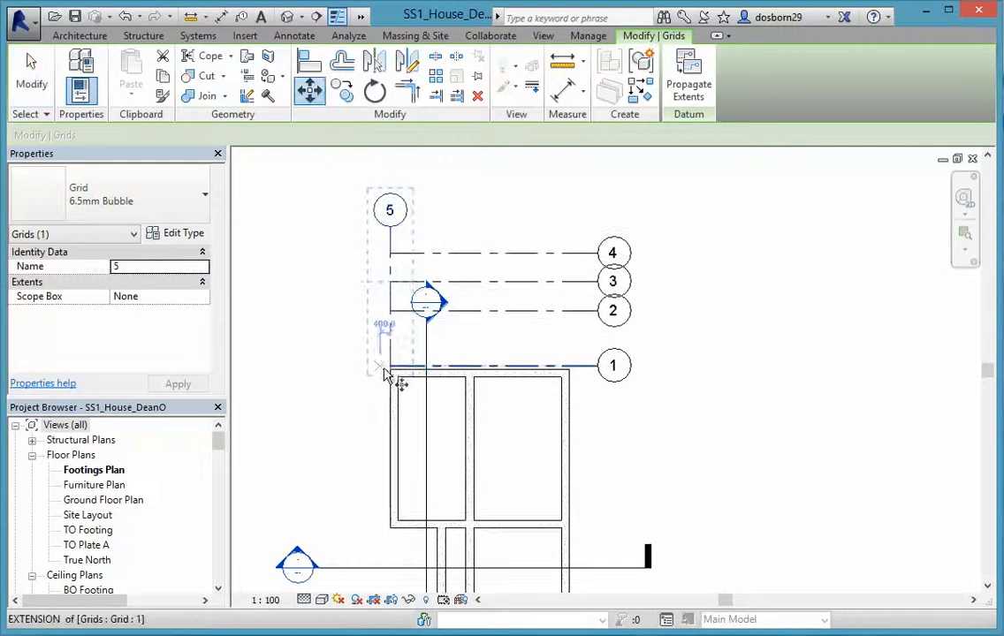
pyautogui.scroll(2, 402, 382)
pyautogui.scroll(2, 401, 378)
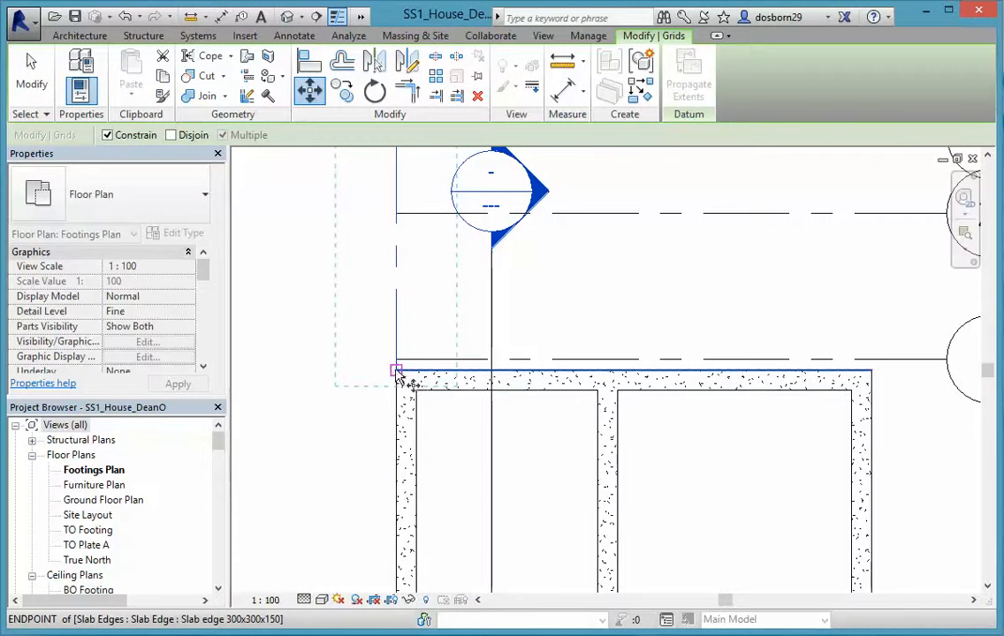
pyautogui.click(403, 379)
pyautogui.write('150')
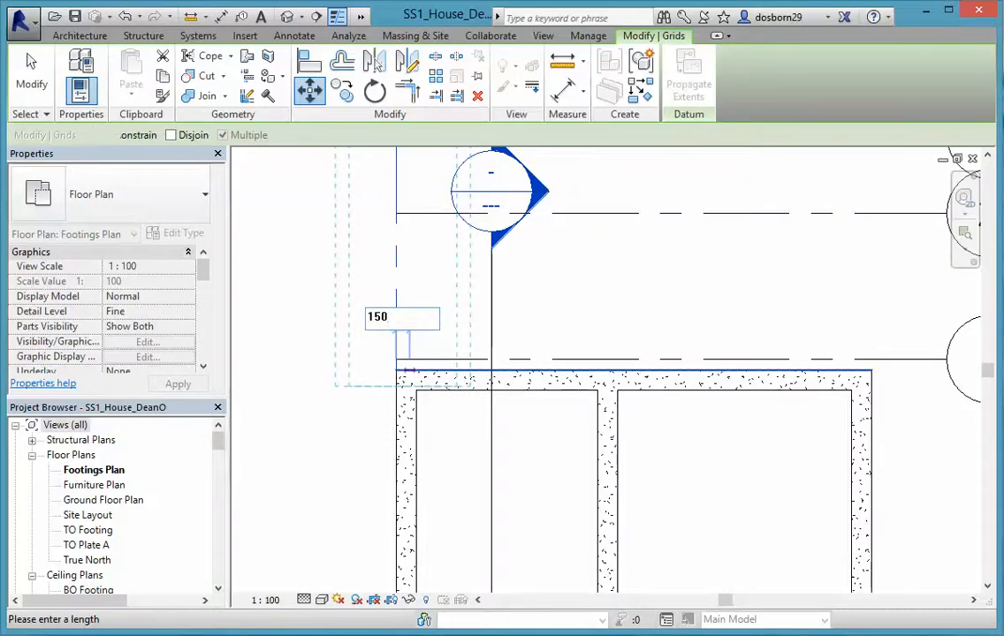
pyautogui.press('Return')
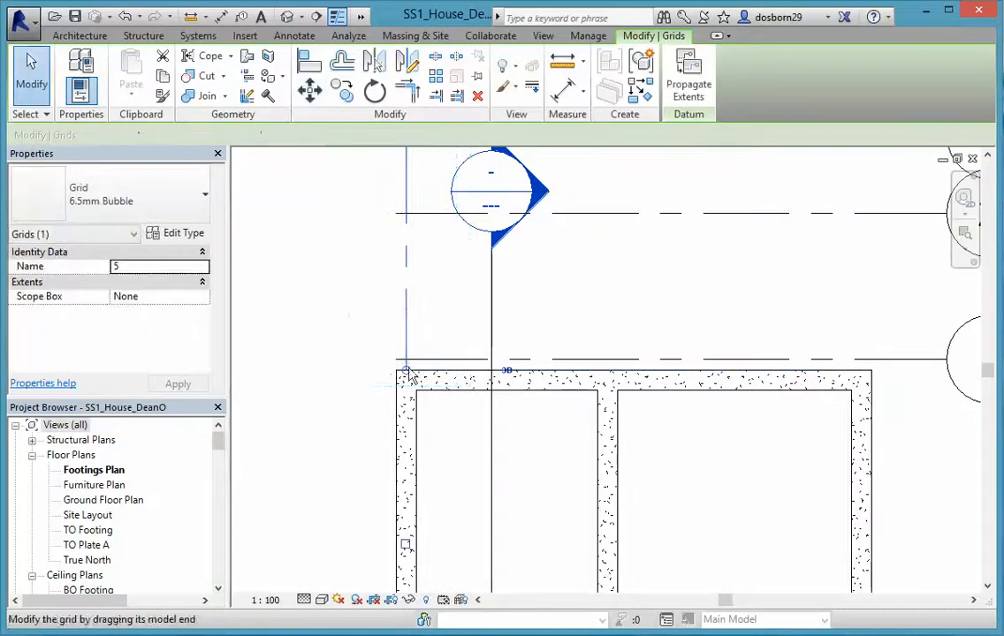
pyautogui.scroll(-2, 394, 364)
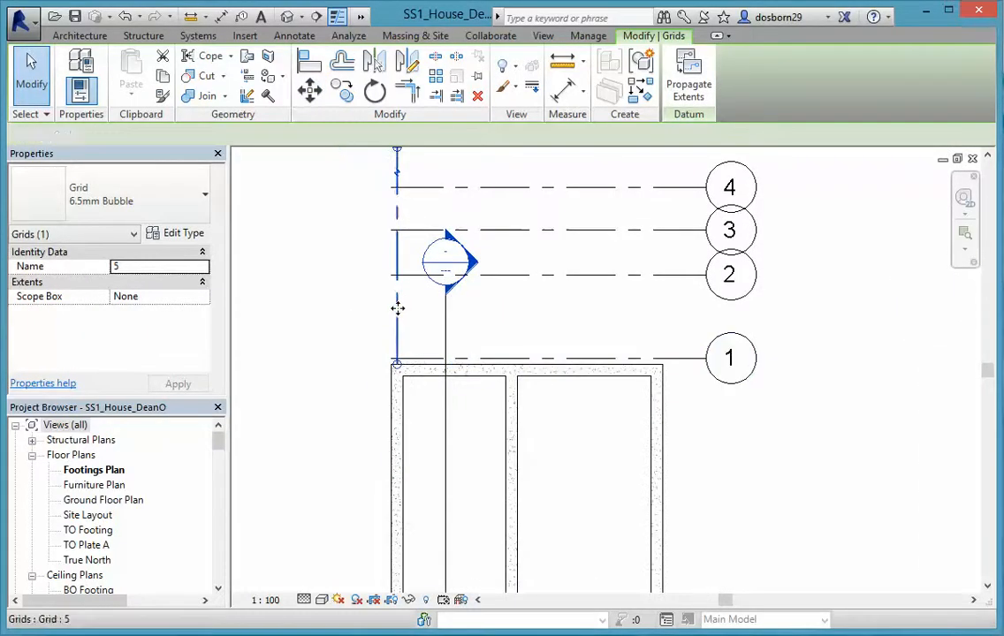
pyautogui.press('Escape')
# Create a similar vertical grid 3350 mm to the right of grid 5, from the slab edge up to align with grid 5's bubble end
pyautogui.click(398, 318)
pyautogui.rightClick(398, 316)
pyautogui.click(454, 511)
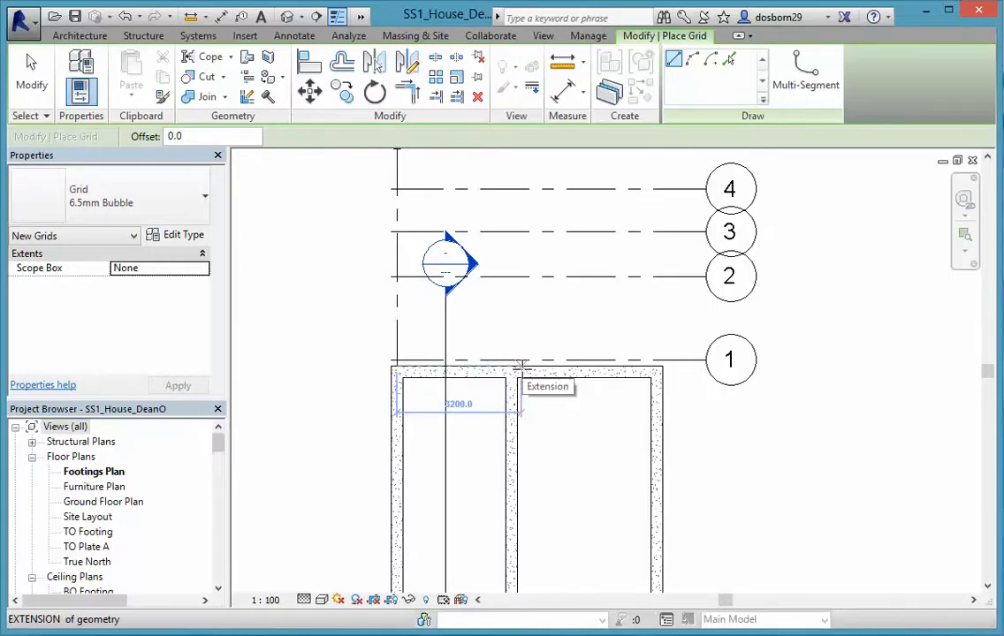
pyautogui.write('3350')
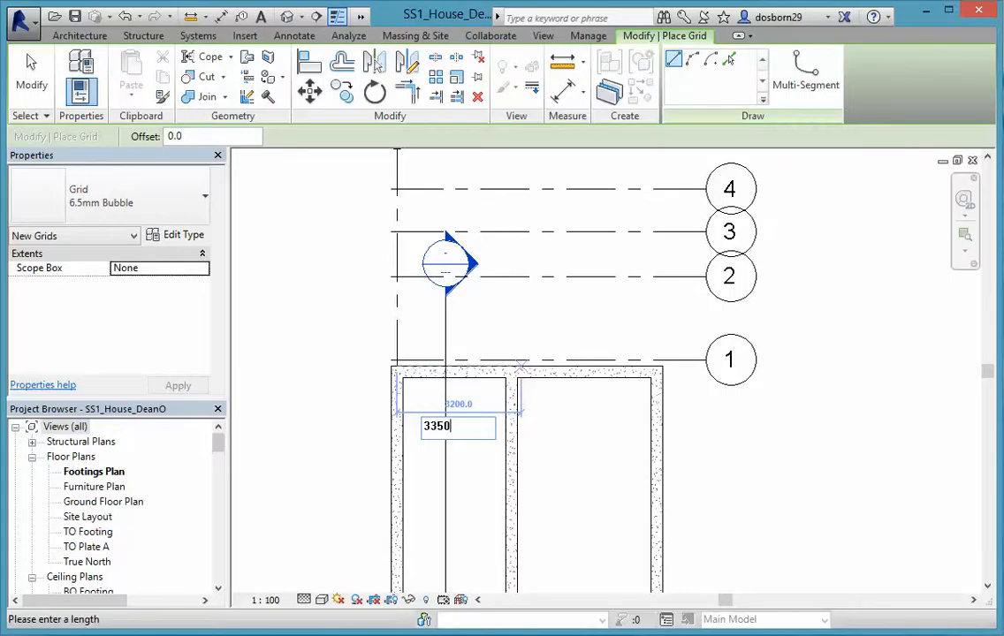
pyautogui.press('Return')
pyautogui.scroll(-2, 534, 265)
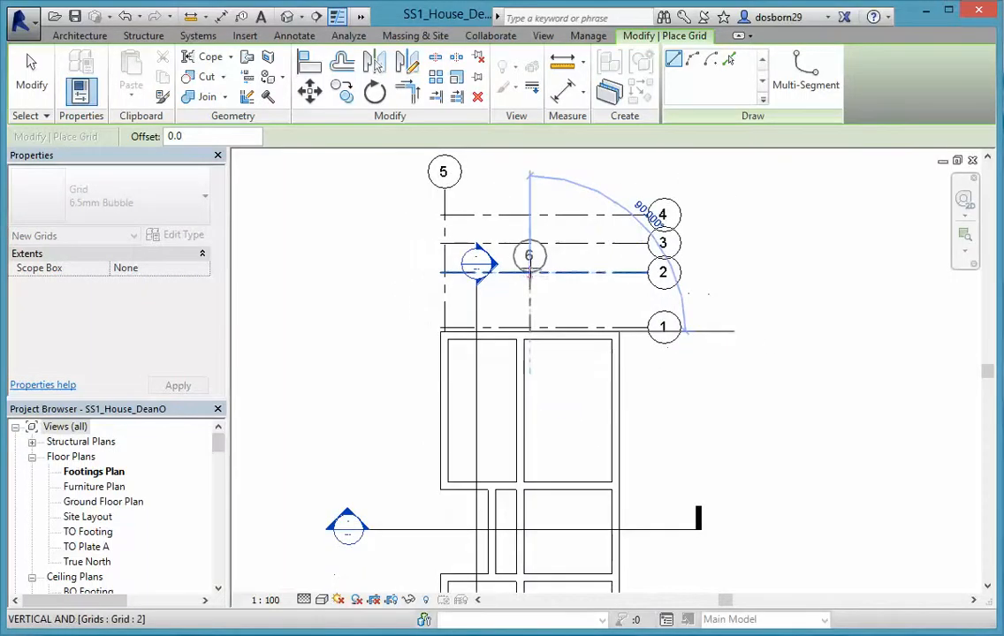
pyautogui.click(529, 188)
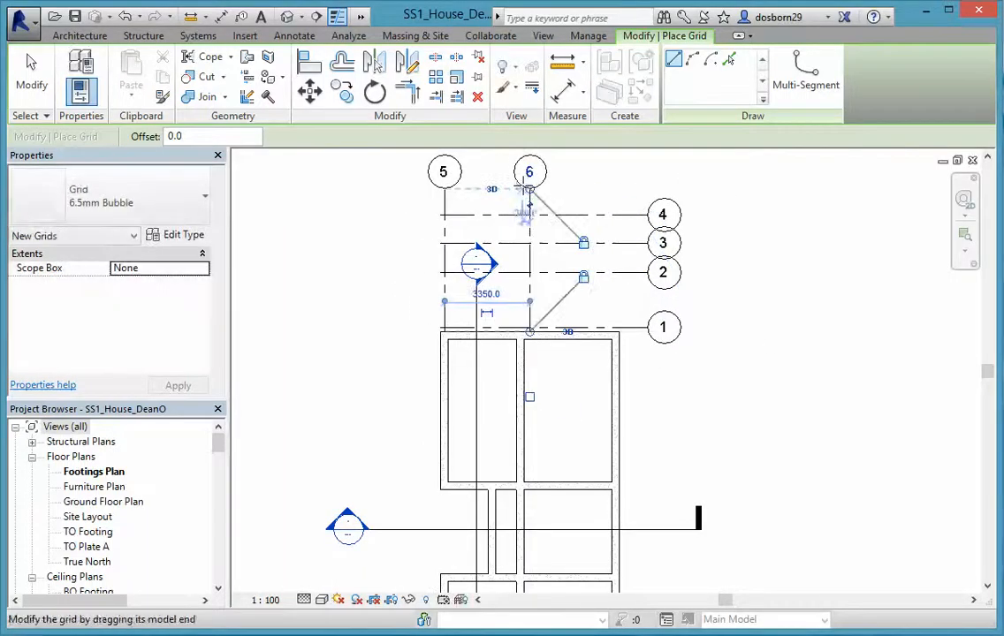
pyautogui.press('Escape')
pyautogui.press('Escape')
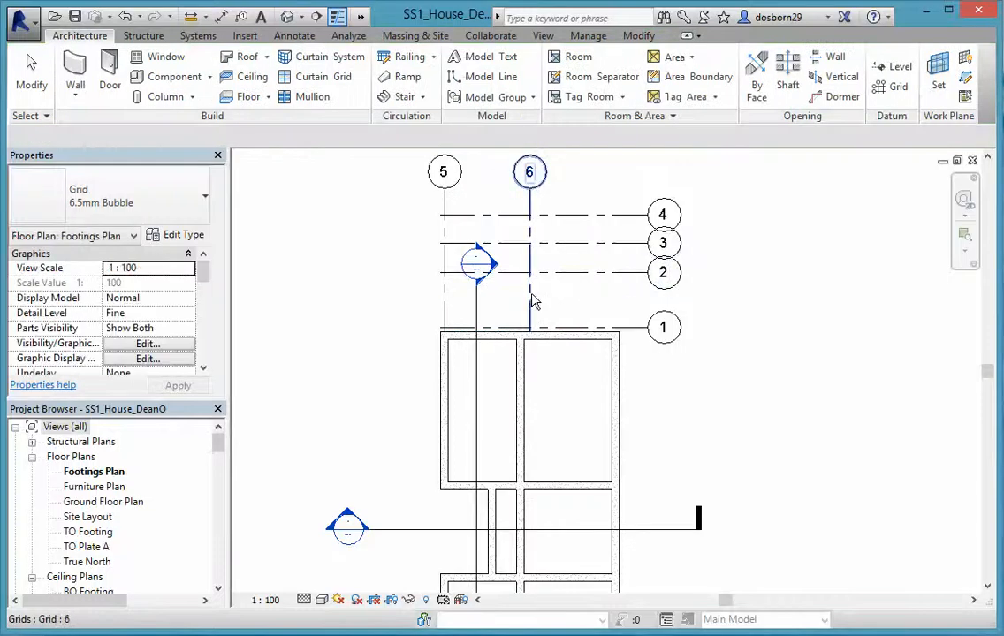
pyautogui.click(530, 295)
pyautogui.rightClick(530, 295)
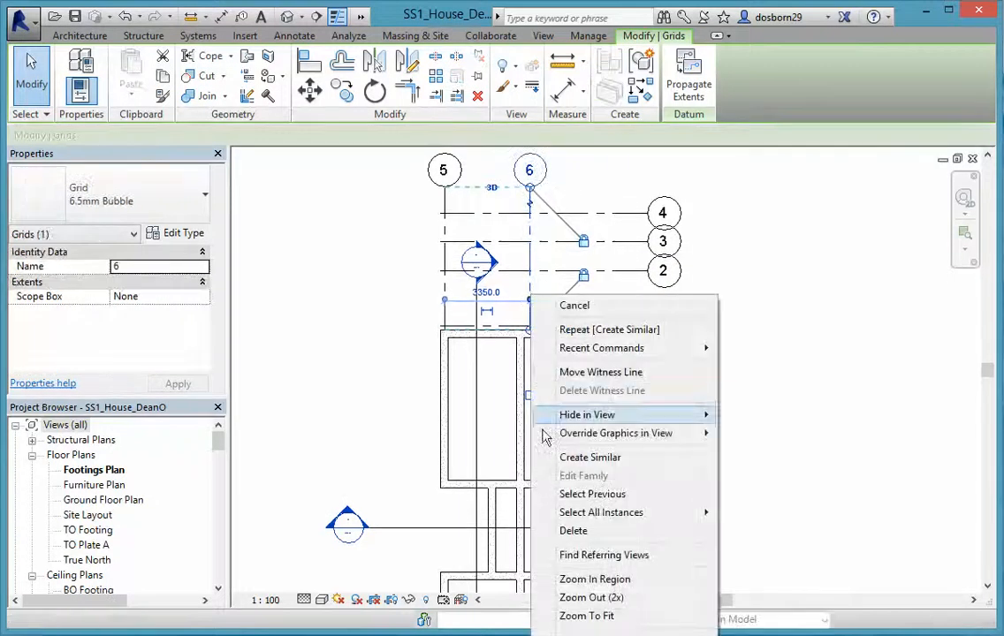
pyautogui.click(589, 458)
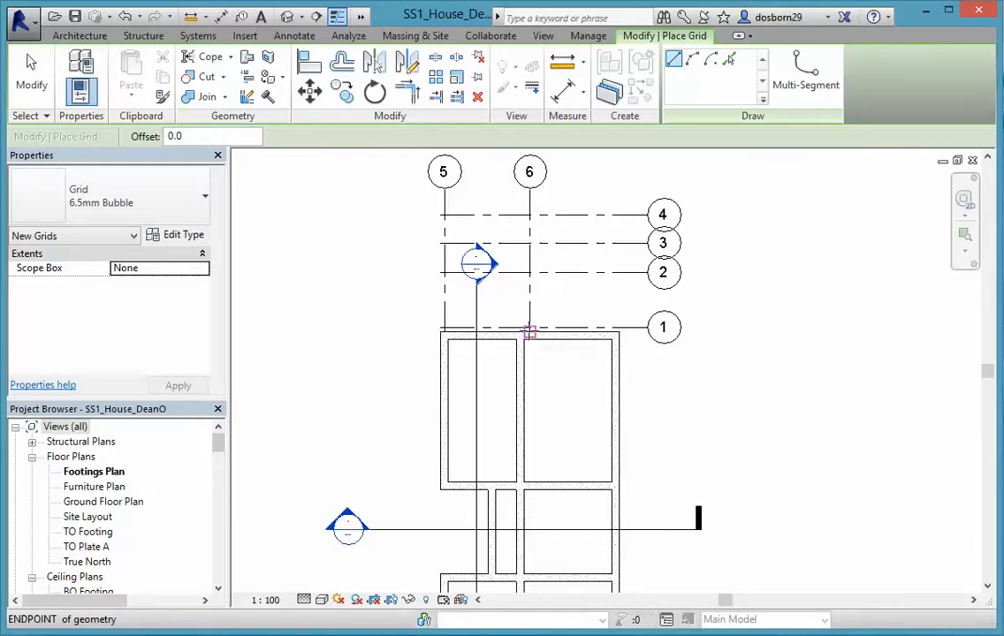
pyautogui.press('Escape')
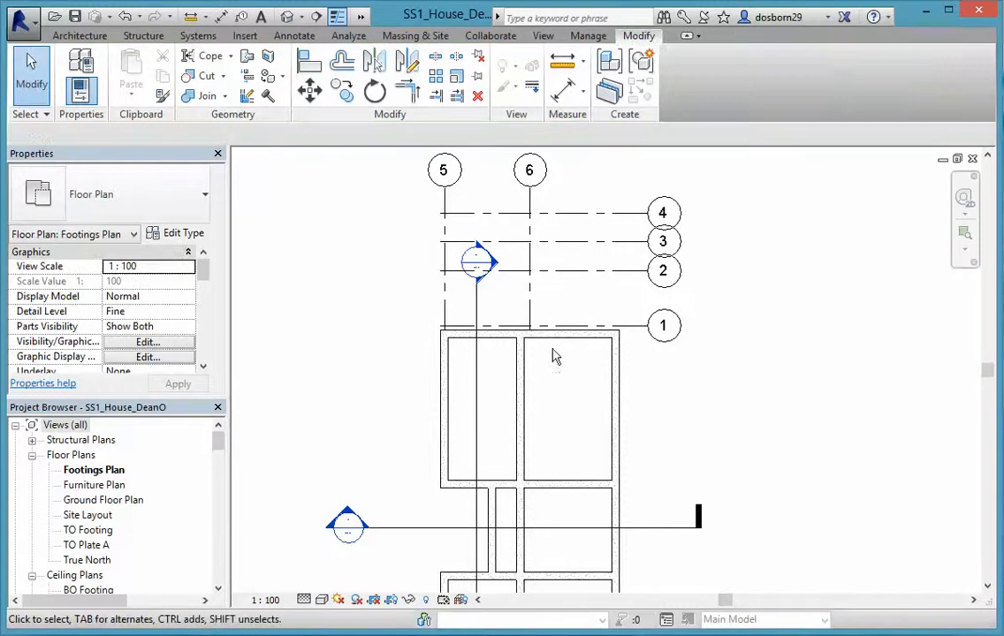
# Create a similar vertical grid 1400 mm to the right of grid 6, with both ends aligned to the existing vertical grids
pyautogui.click(531, 301)
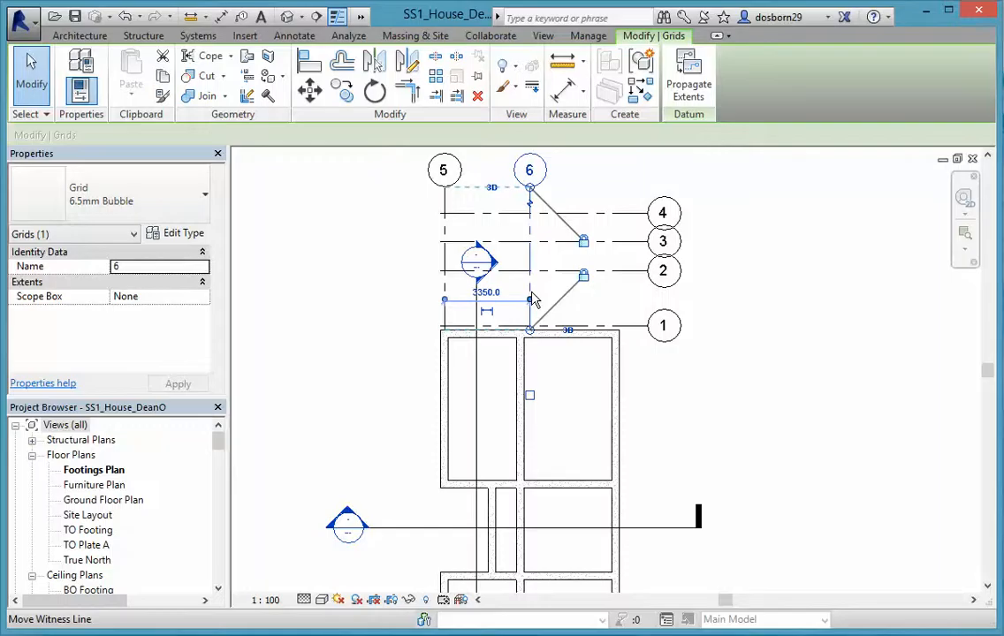
pyautogui.rightClick(557, 290)
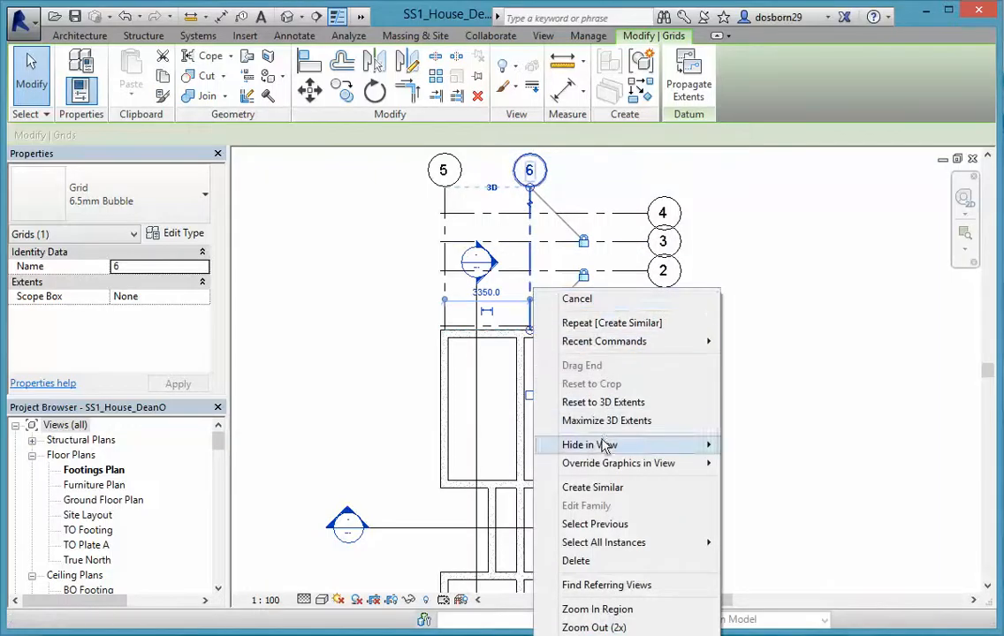
pyautogui.click(583, 489)
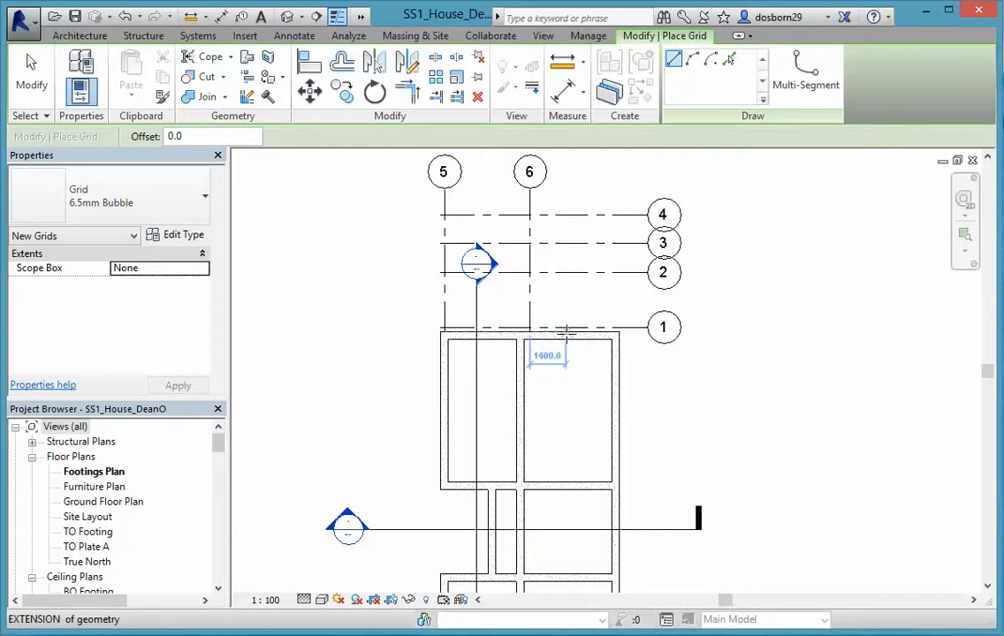
pyautogui.click(565, 330)
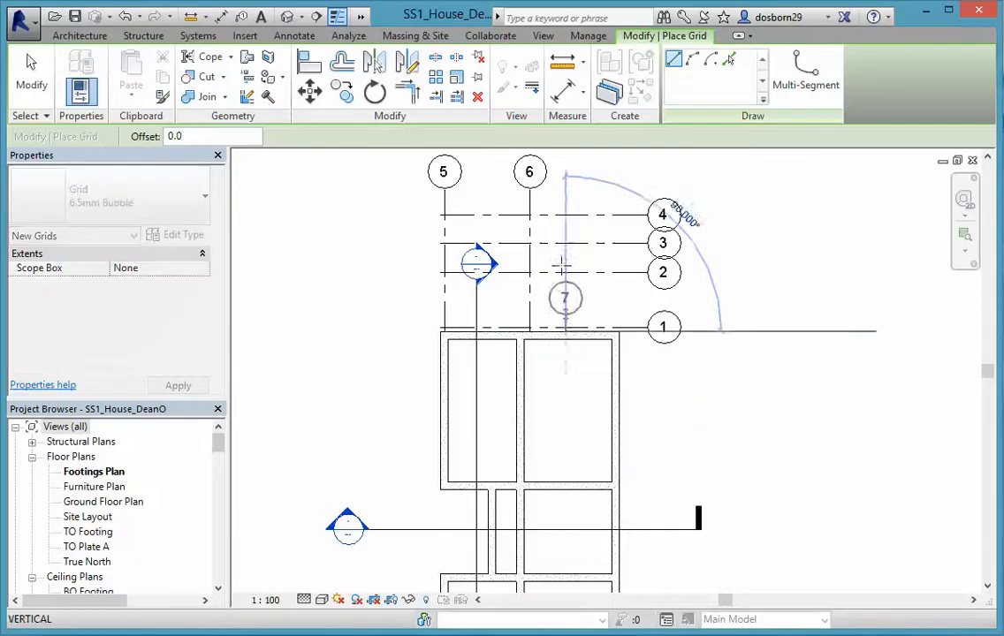
pyautogui.click(566, 182)
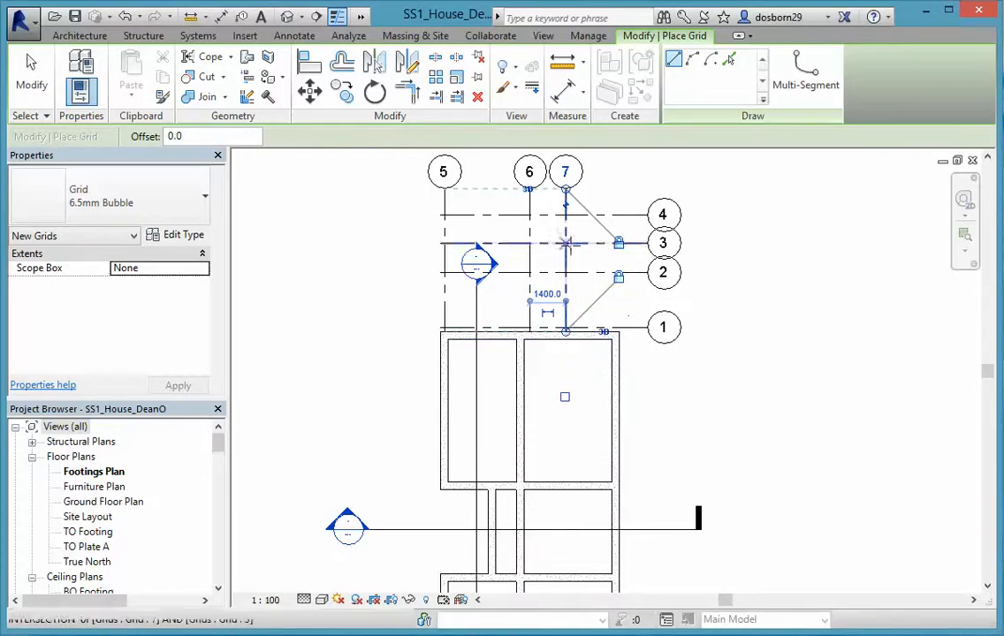
pyautogui.press('Escape')
pyautogui.press('Escape')
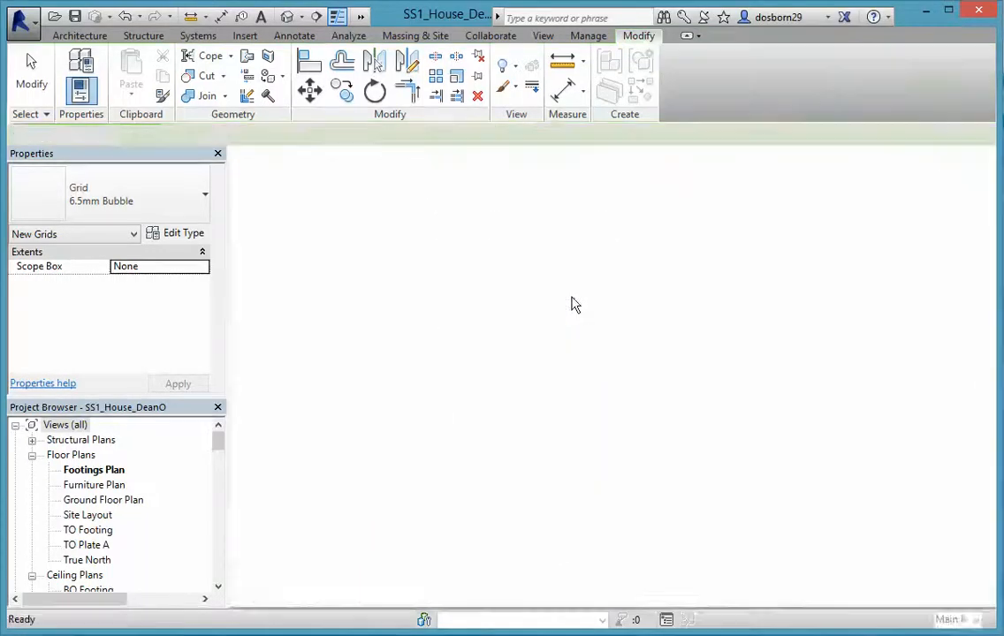
# Create a similar vertical grid 1950 mm to the right of grid 7, with both ends aligned to the existing vertical grids
pyautogui.click(566, 306)
pyautogui.rightClick(567, 304)
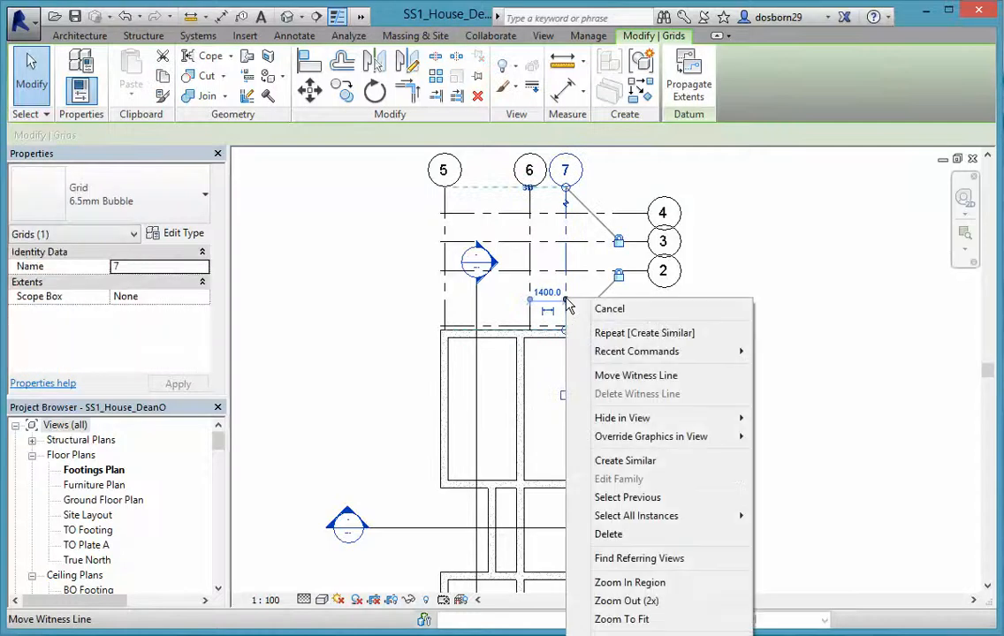
pyautogui.click(625, 460)
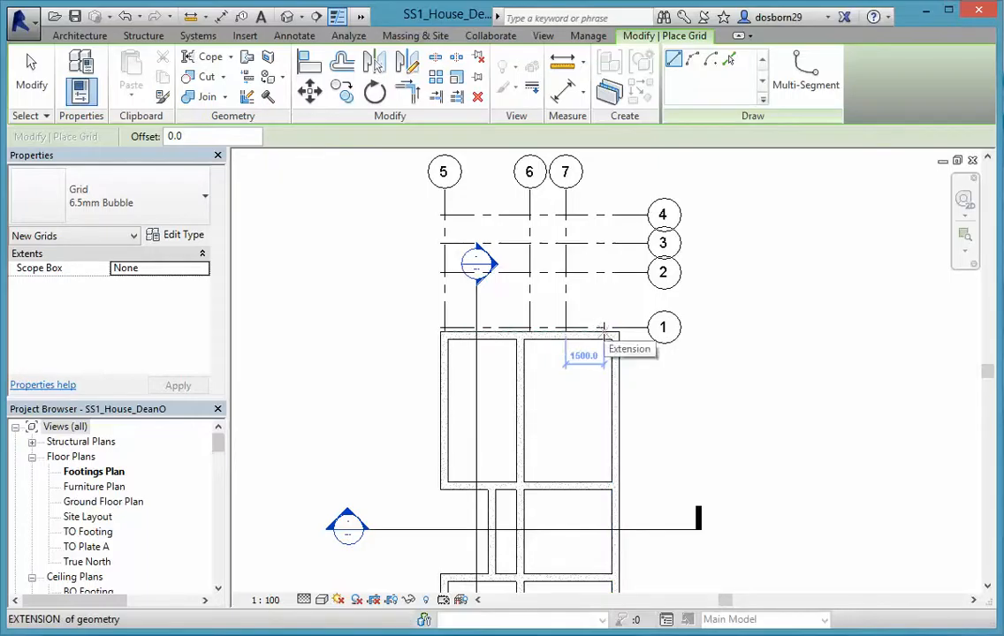
pyautogui.write('1')
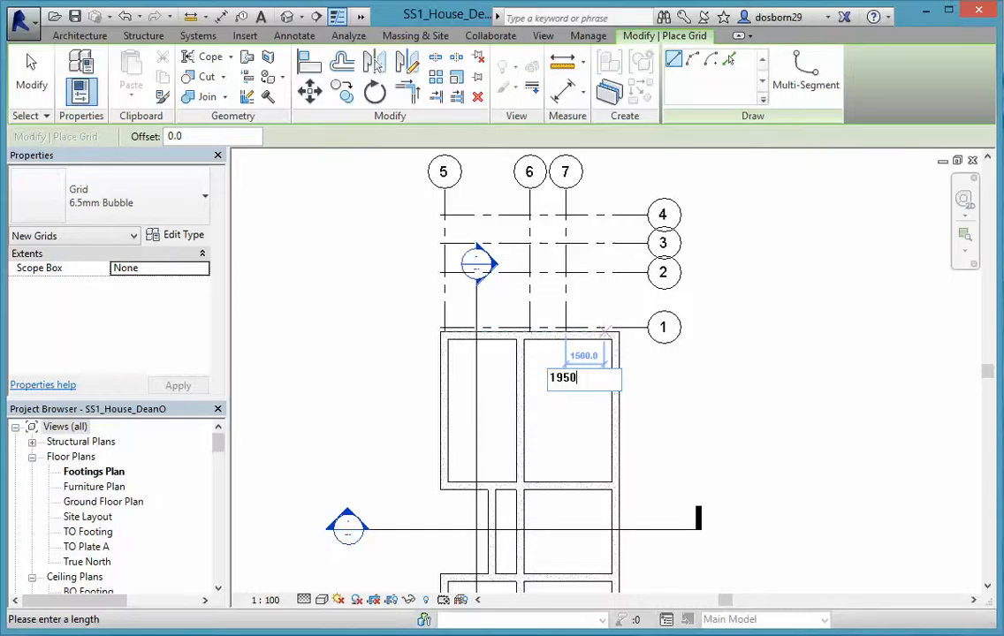
pyautogui.write('950')
pyautogui.press('Return')
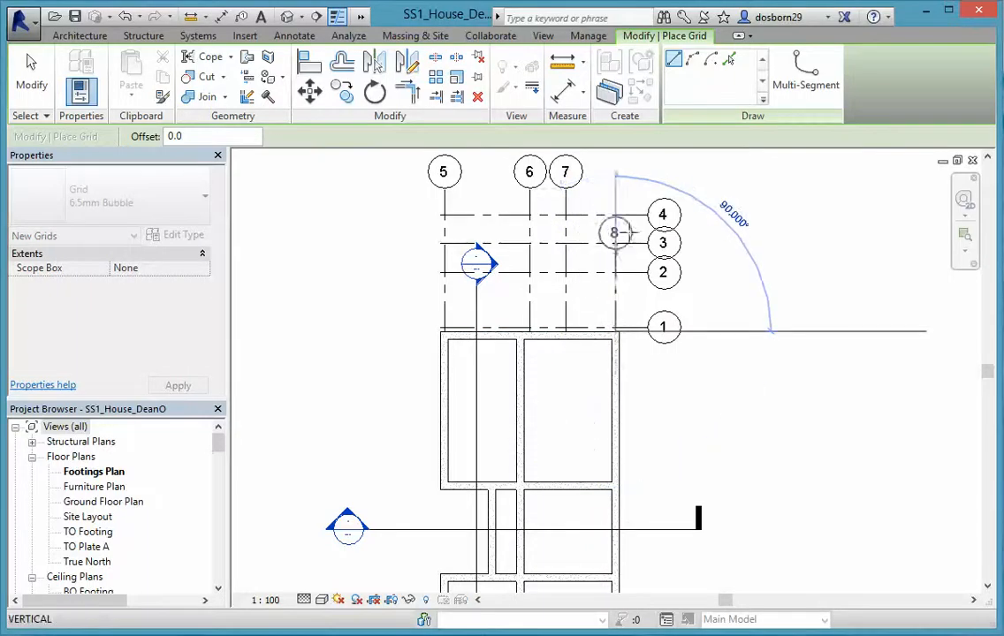
pyautogui.click(615, 189)
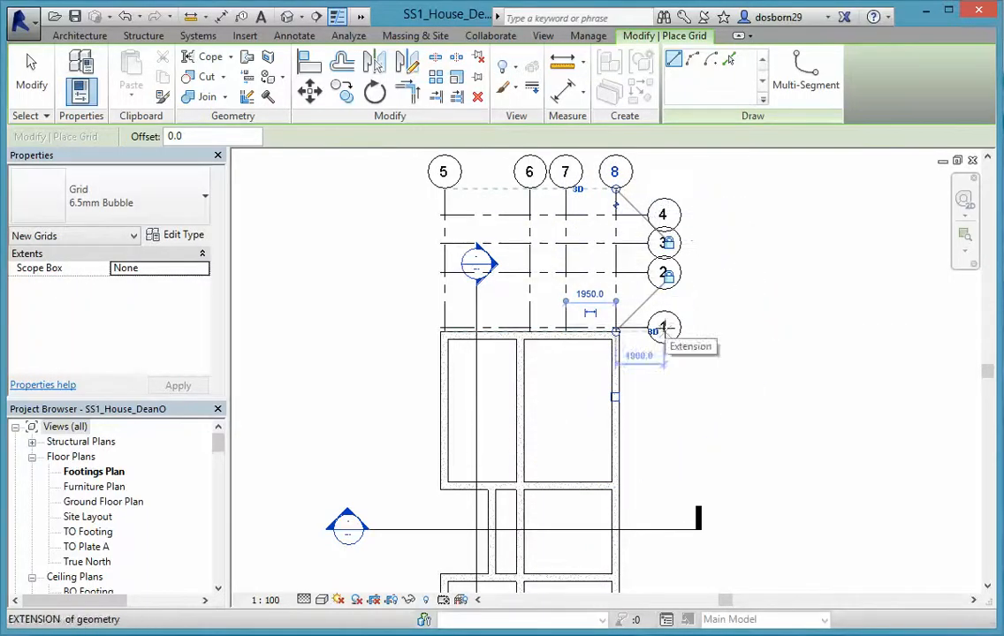
pyautogui.press('Escape')
pyautogui.press('Escape')
pyautogui.scroll(1, 693, 400)
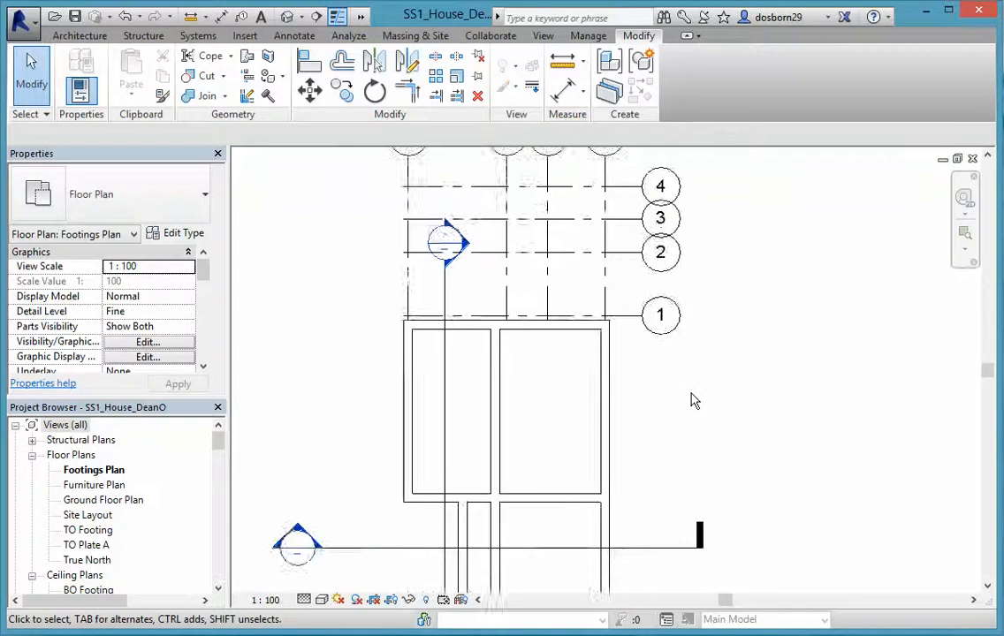
pyautogui.scroll(-1, 693, 400)
pyautogui.press('Tab')
pyautogui.press('Tab')
pyautogui.press('Tab')
pyautogui.press('Tab')
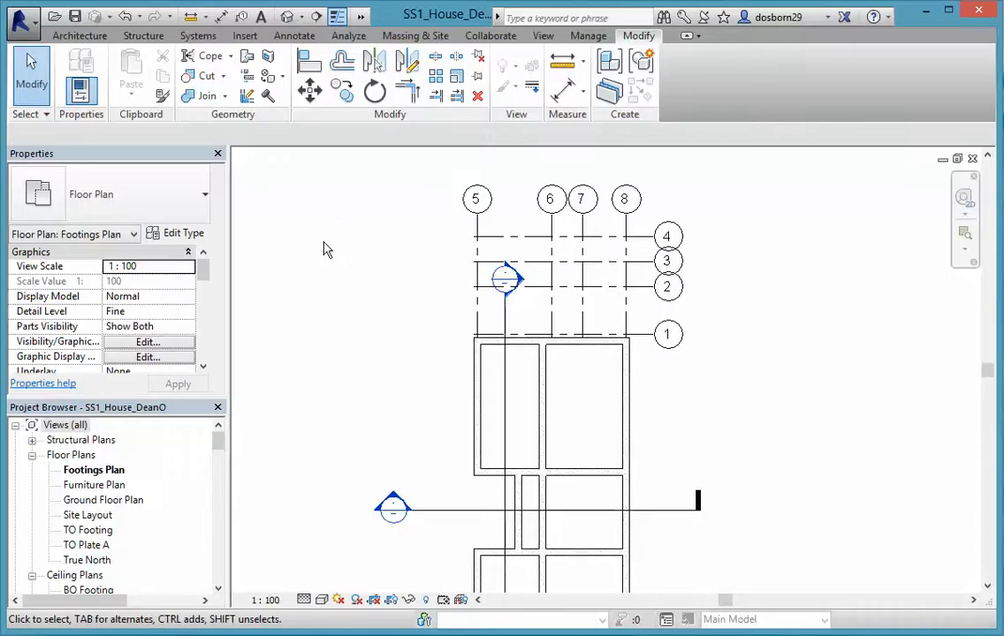
# Rename vertical grid 5 as A and vertical grid 6 as B
pyautogui.click(476, 202)
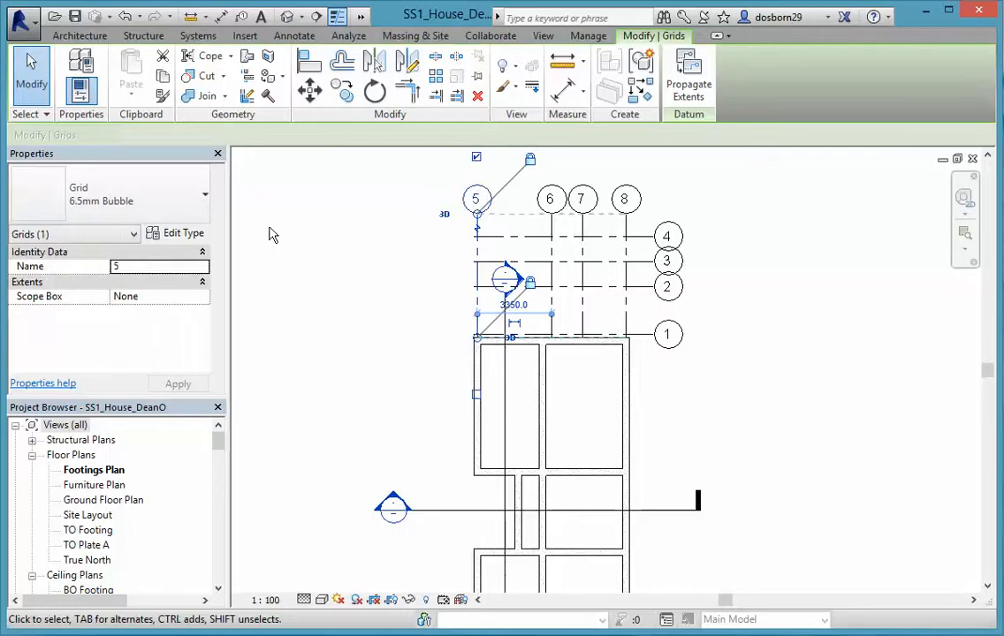
pyautogui.click(126, 267)
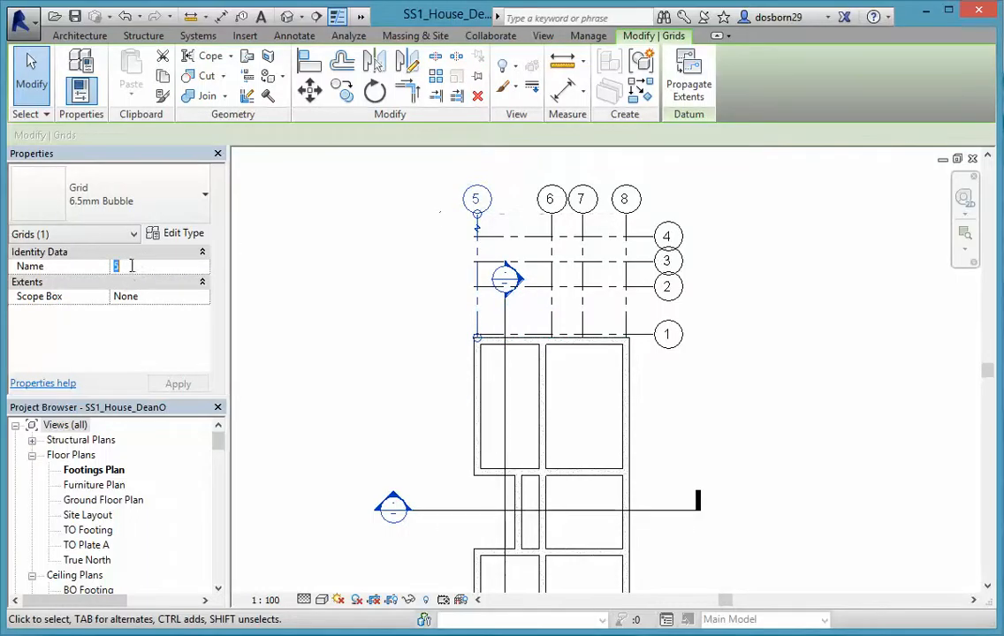
pyautogui.write('A')
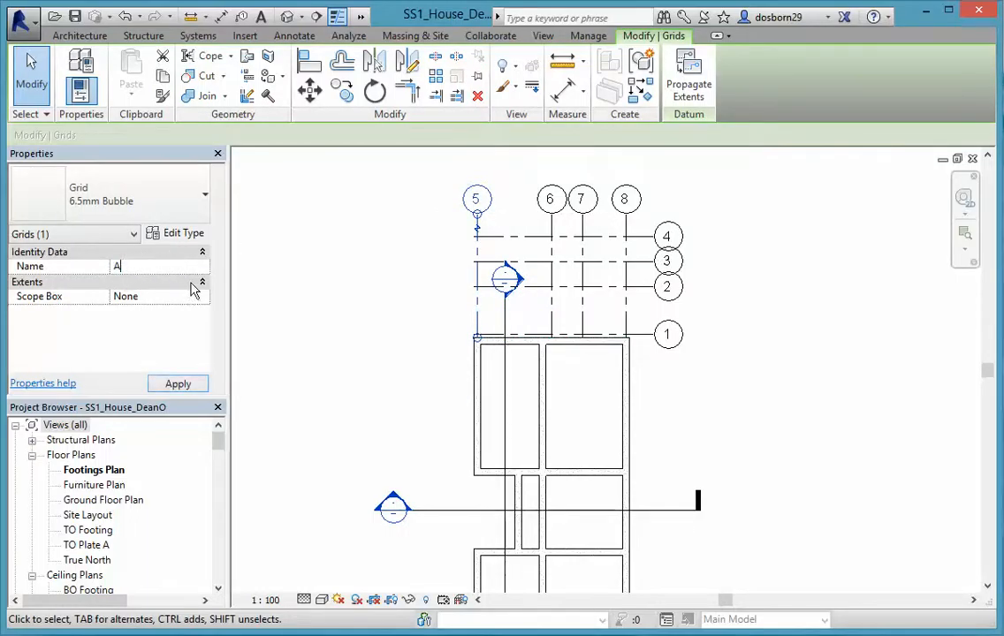
pyautogui.click(551, 199)
pyautogui.click(551, 202)
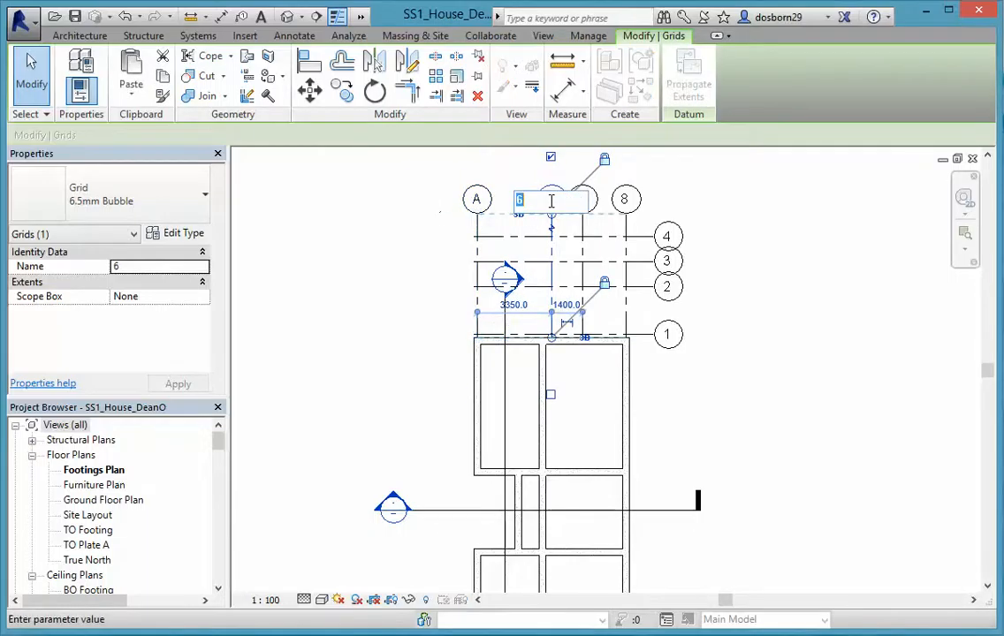
pyautogui.write('B')
pyautogui.press('Return')
# Rename vertical grid 7 as C and vertical grid 8 as D
pyautogui.click(583, 202)
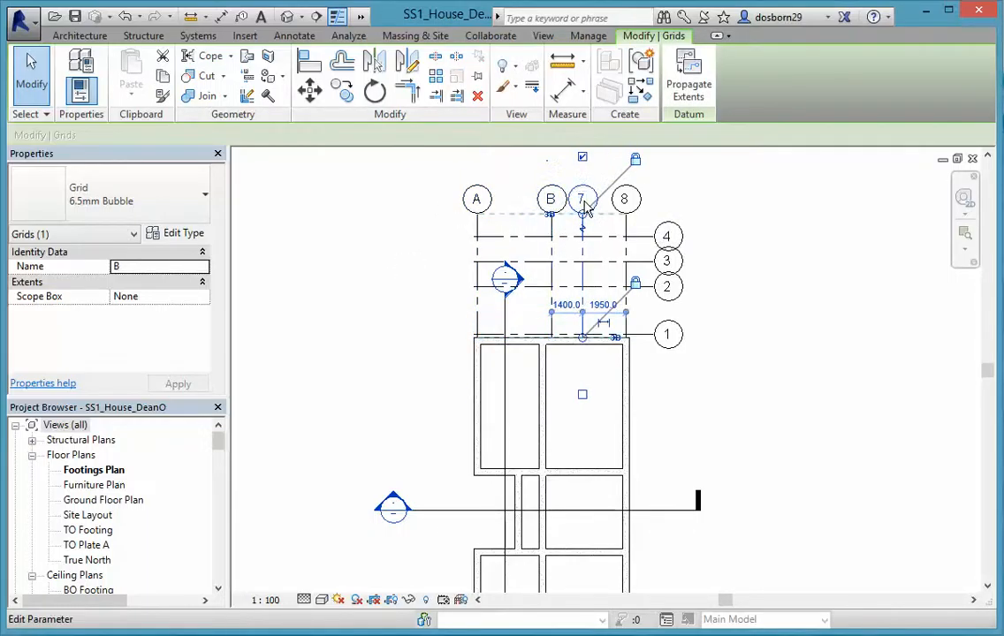
pyautogui.click(584, 201)
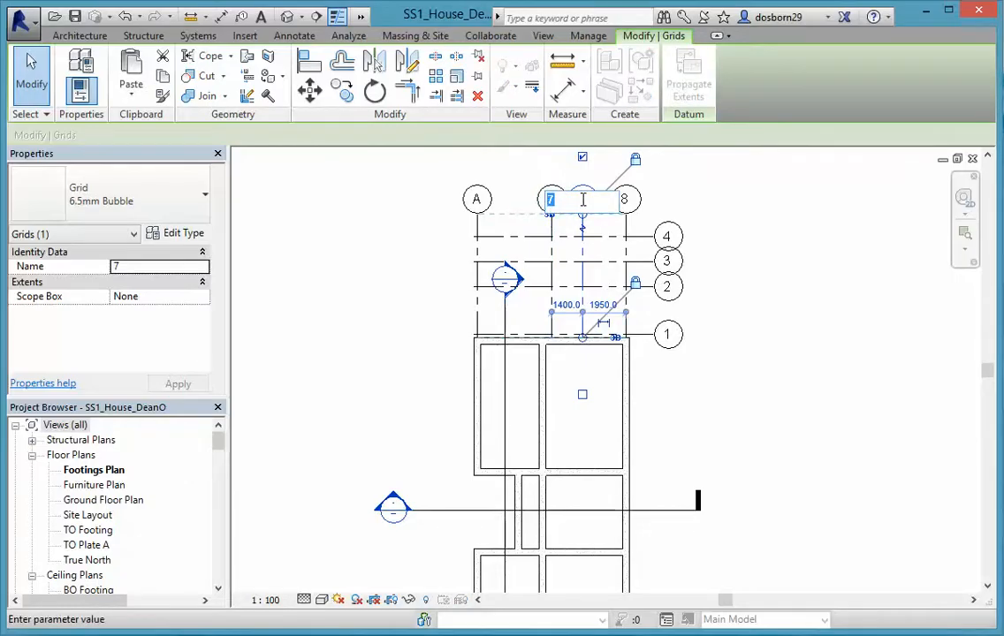
pyautogui.press('Return')
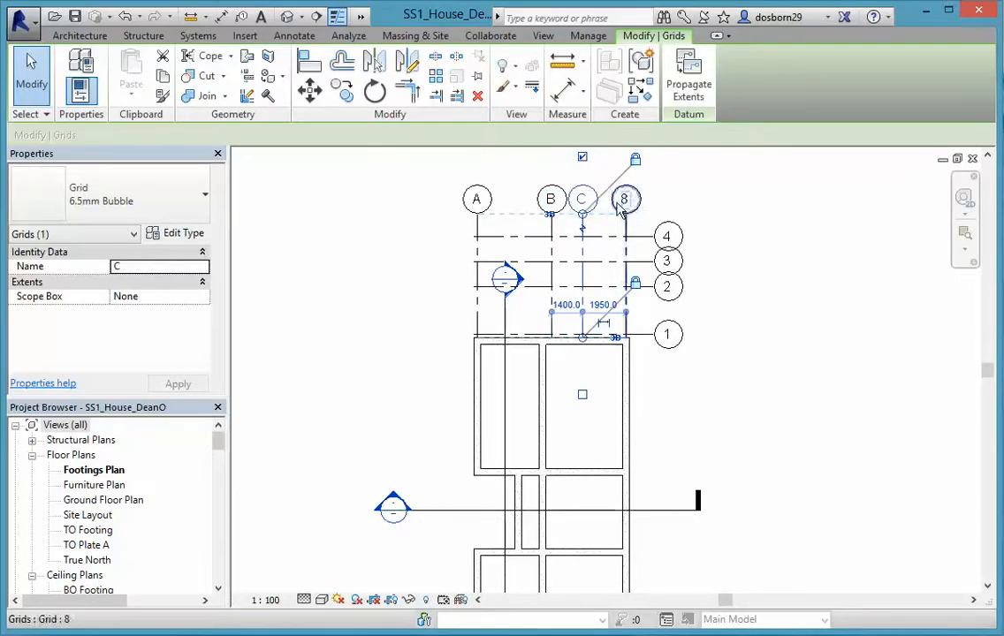
pyautogui.click(624, 200)
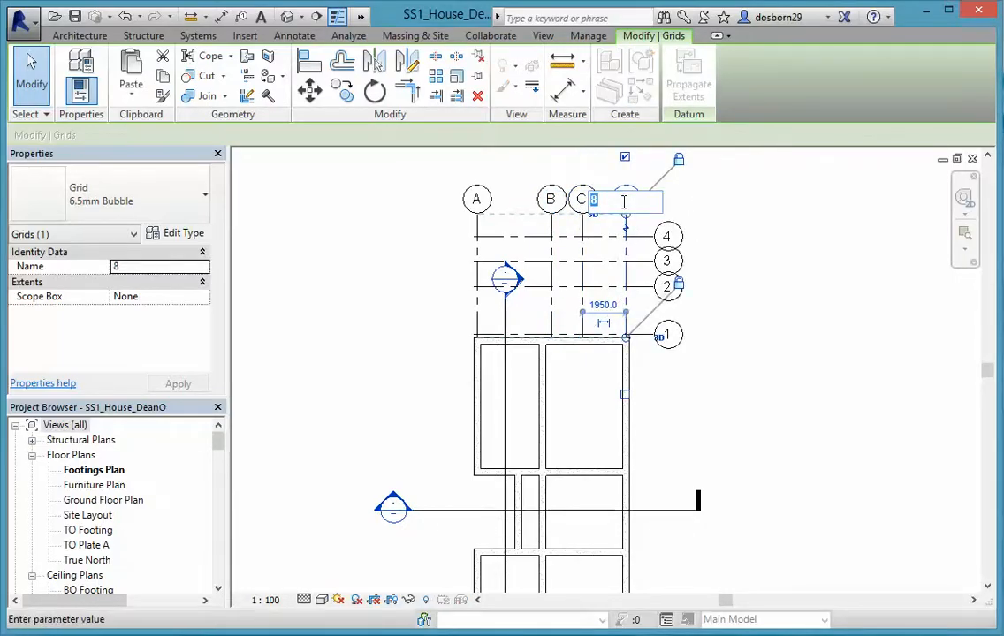
pyautogui.write('D')
pyautogui.press('Return')
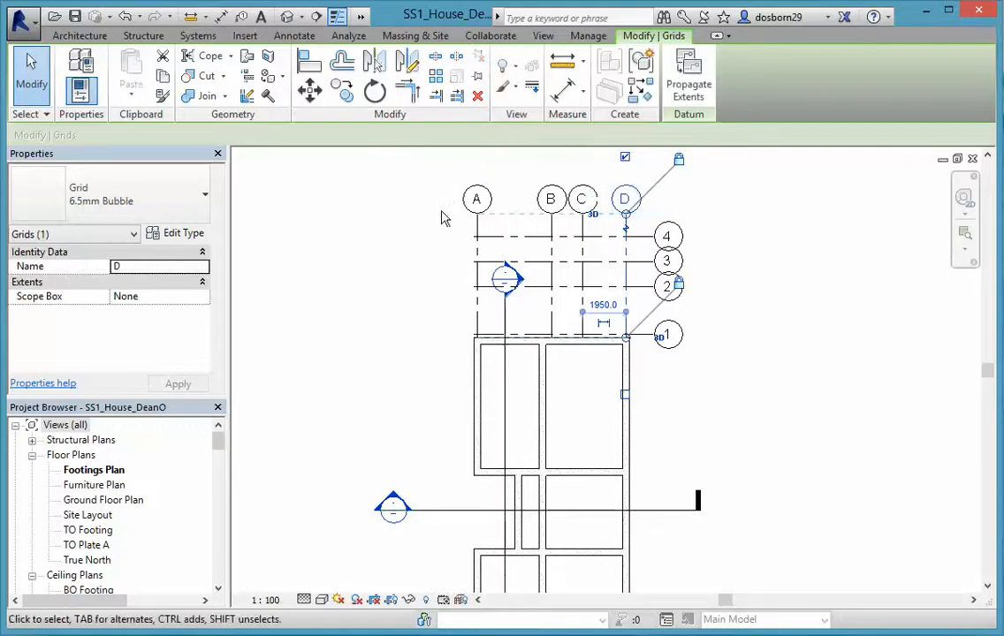
pyautogui.scroll(-3, 409, 247)
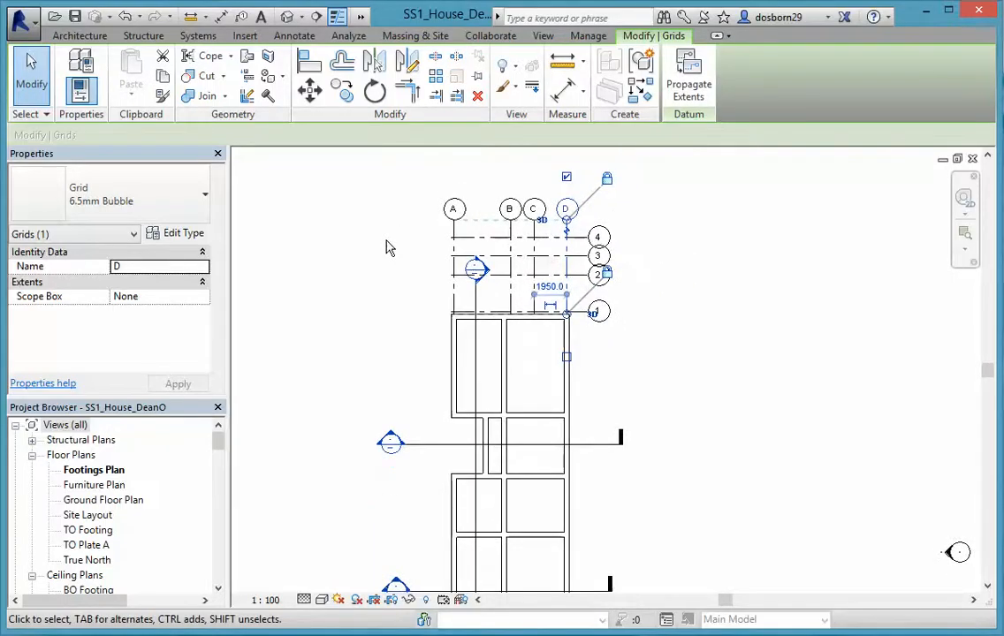
pyautogui.moveTo(413, 265); pyautogui.dragTo(419, 268, button='middle')
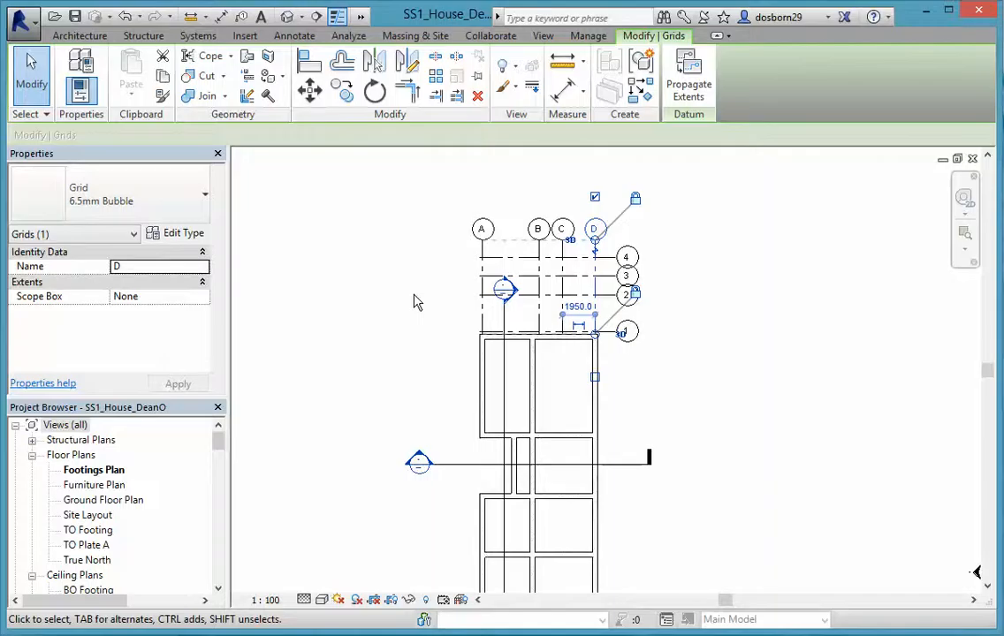
pyautogui.scroll(-1, 397, 320)
pyautogui.scroll(1, 397, 320)
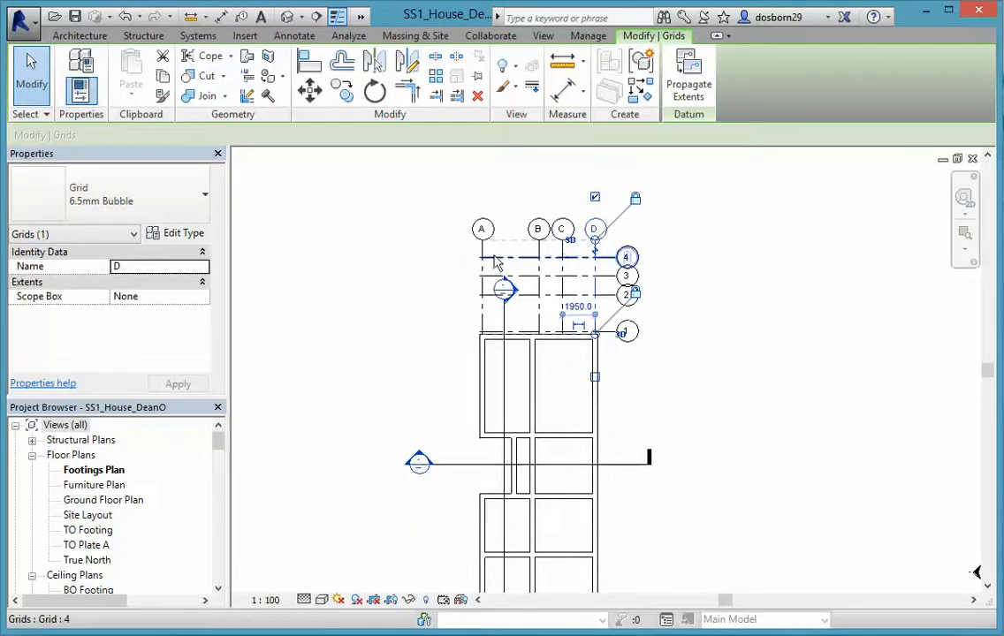